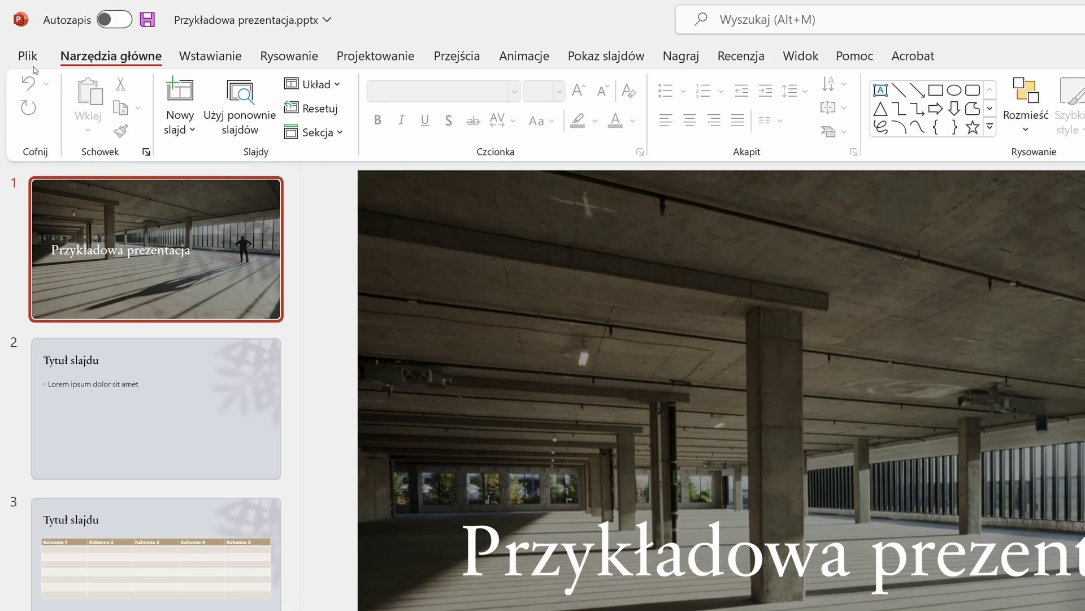
Choose Format JPEG (*.jpg) under Eksportuj > Zmień typ pliku to save as Przykładowa prezentacja.jpg.
click(28, 57)
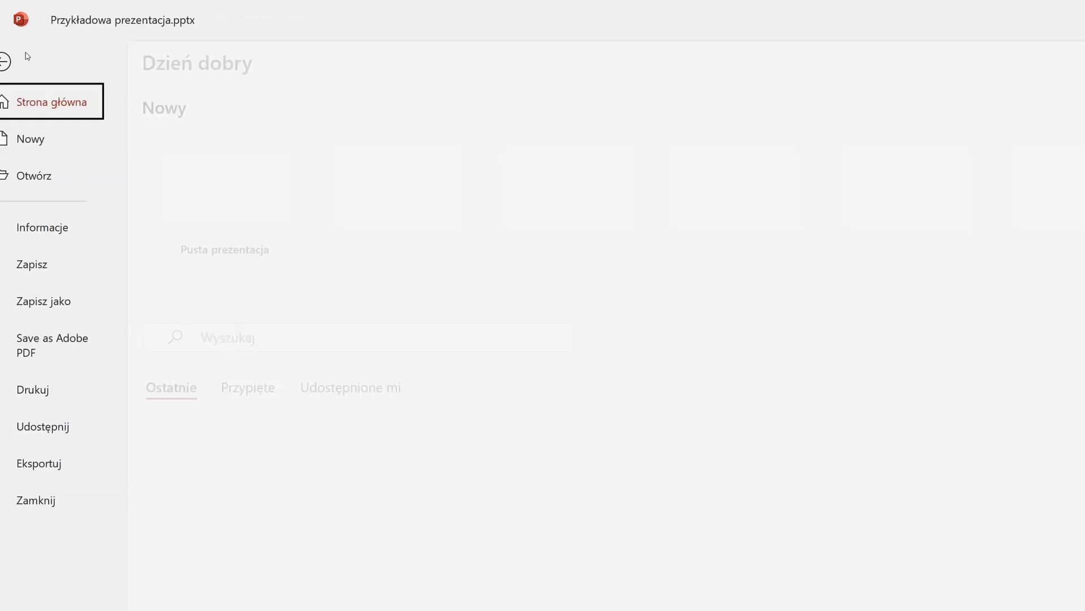
click(54, 465)
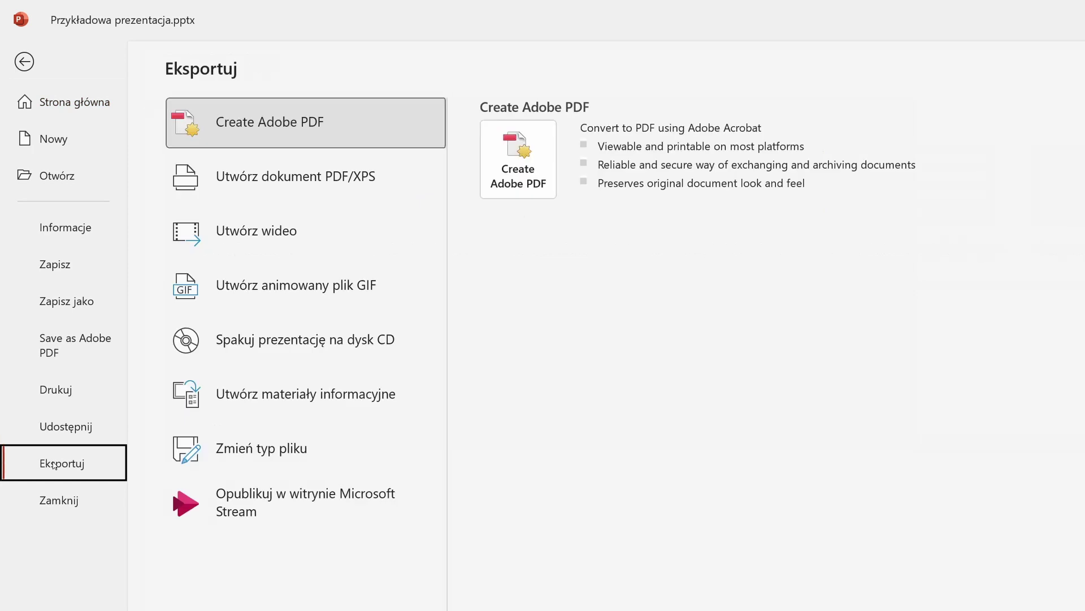
click(296, 453)
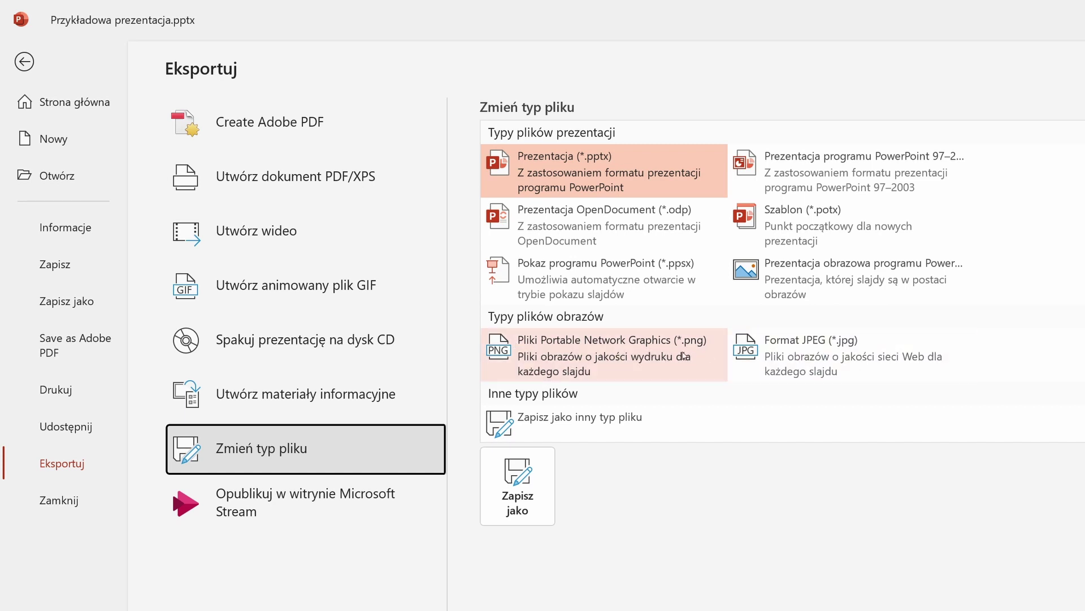
click(869, 355)
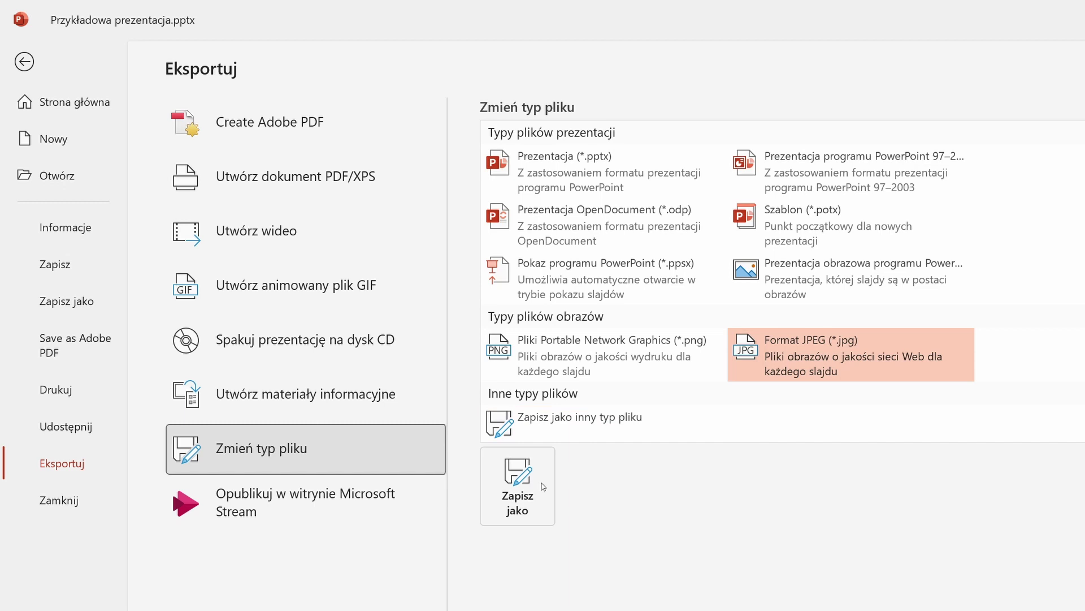
click(525, 502)
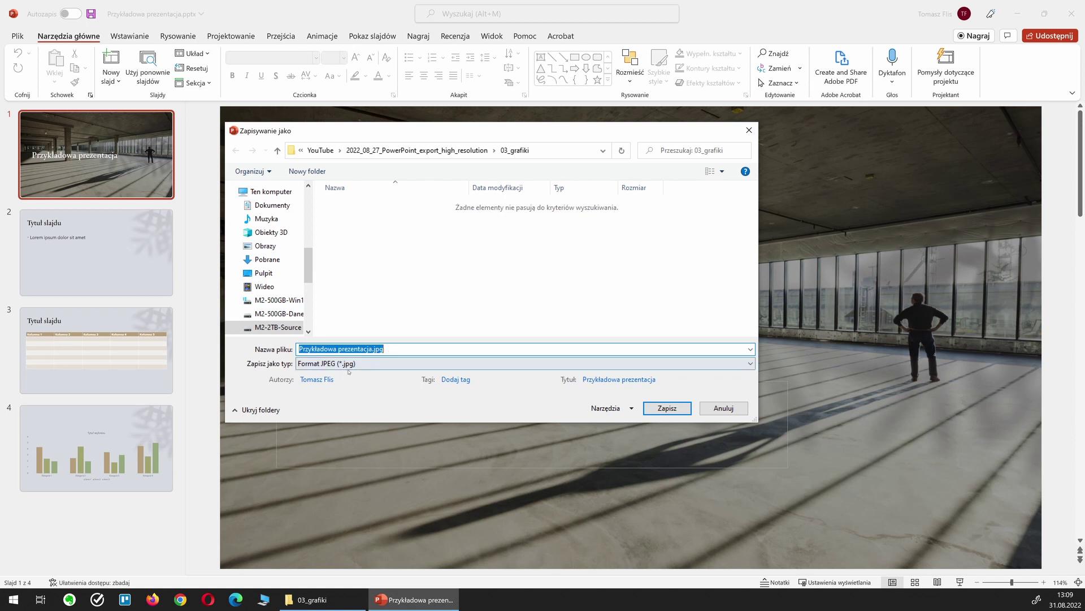
Save the JPEG export for every slide (Każdy slajd) and dismiss the confirmation.
click(679, 409)
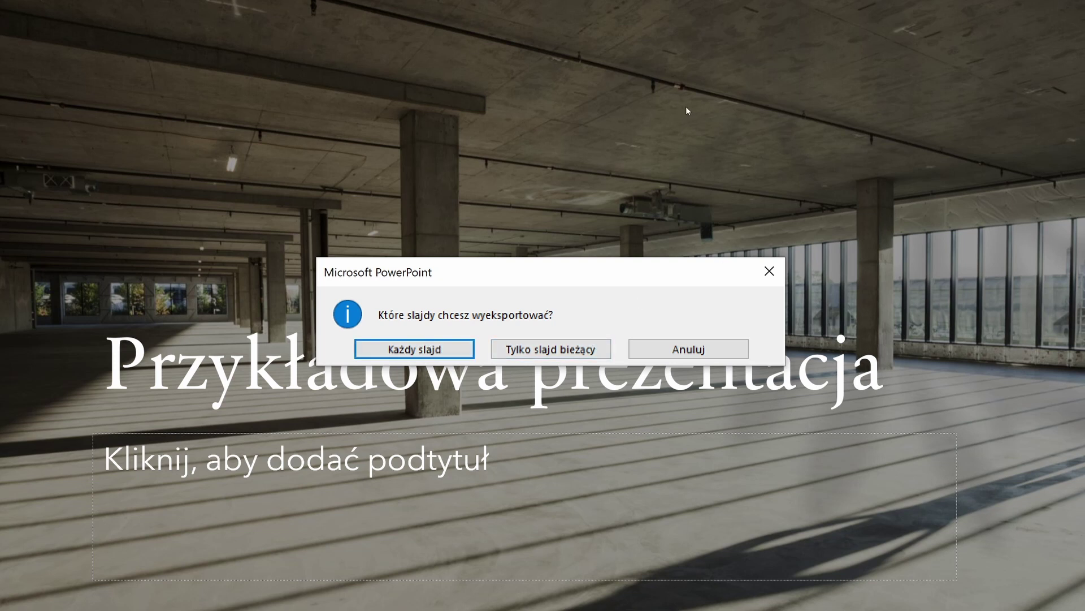
click(408, 350)
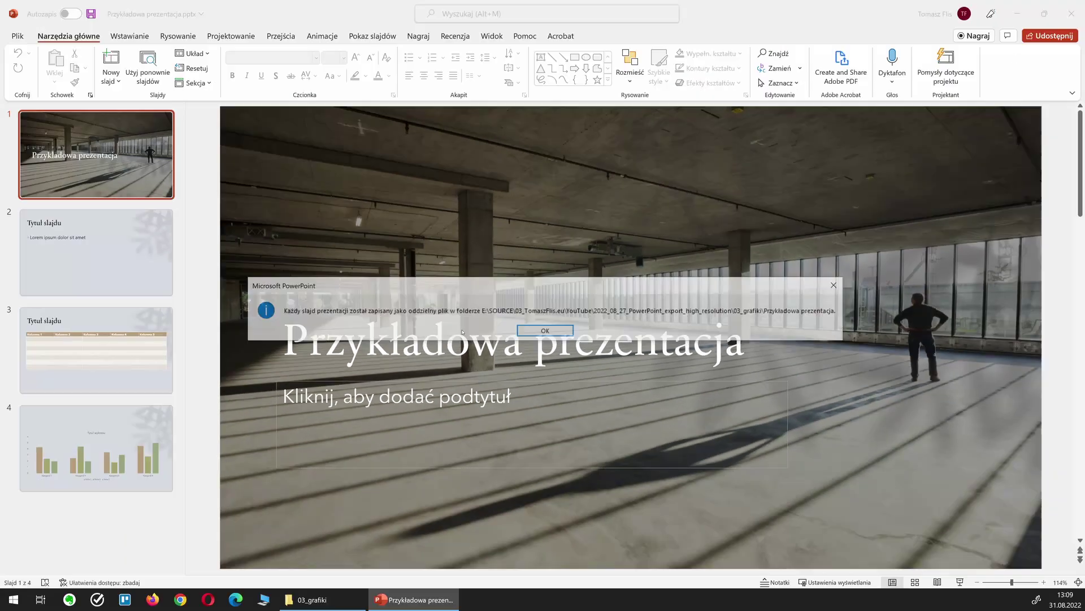
click(555, 334)
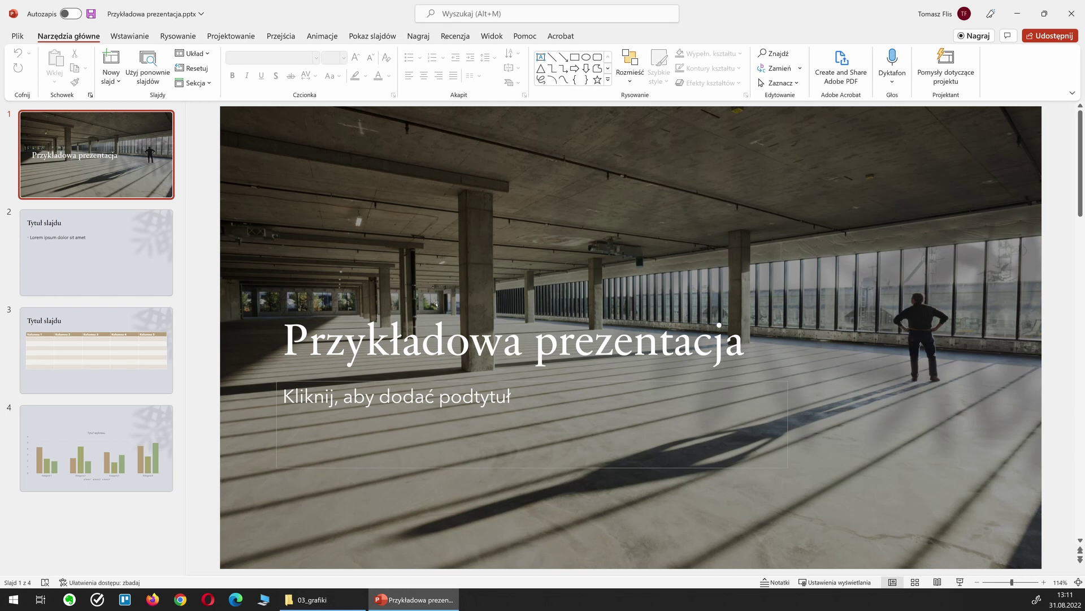
Open the Przykładowa prezentacja folder in 03_grafiki to see Slajd1.JPG through Slajd4.JPG.
click(317, 600)
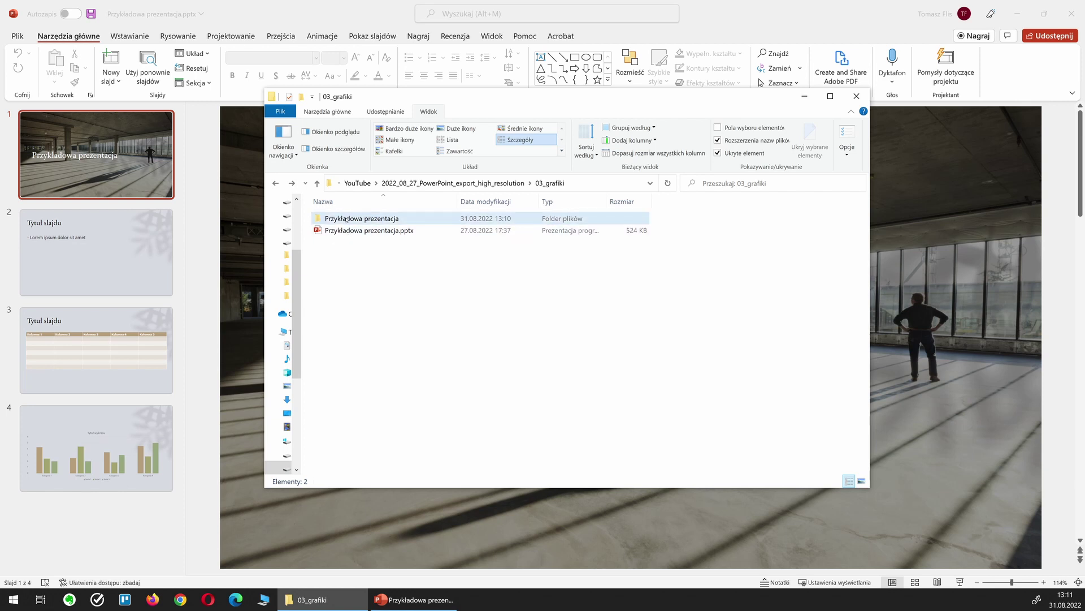
double_click(362, 219)
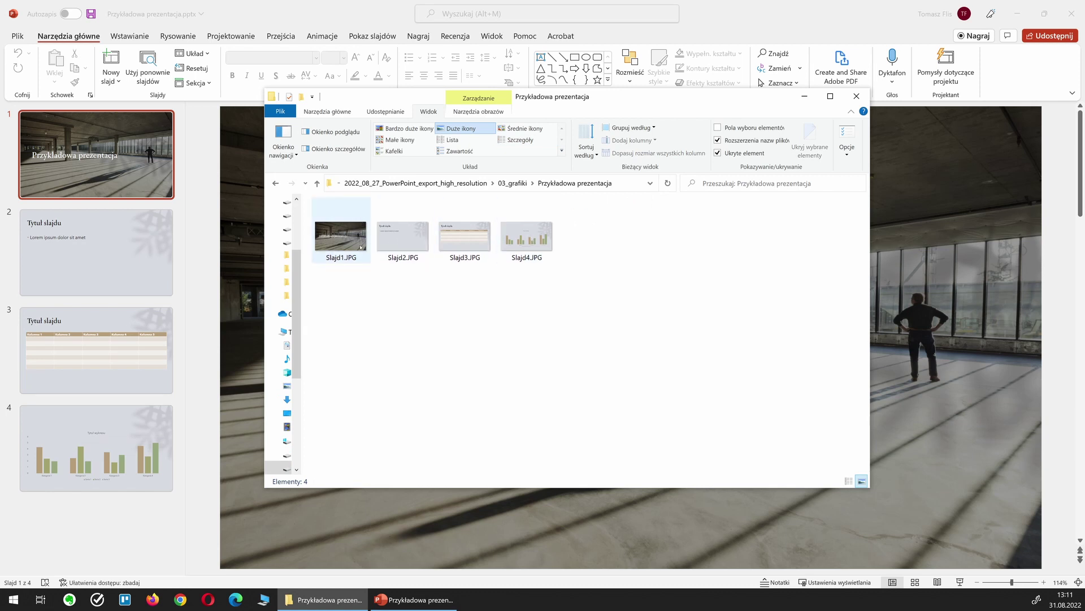
click(368, 332)
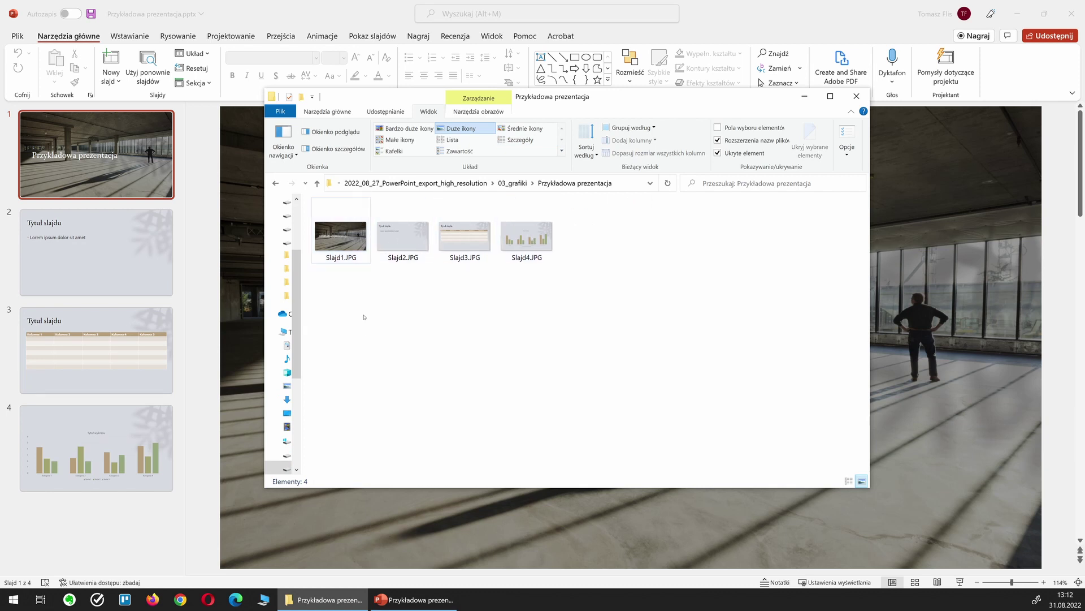
Check Slajd1.JPG's details, which show only 1280 x 720 pixels, then minimize the folder window.
right_click(342, 234)
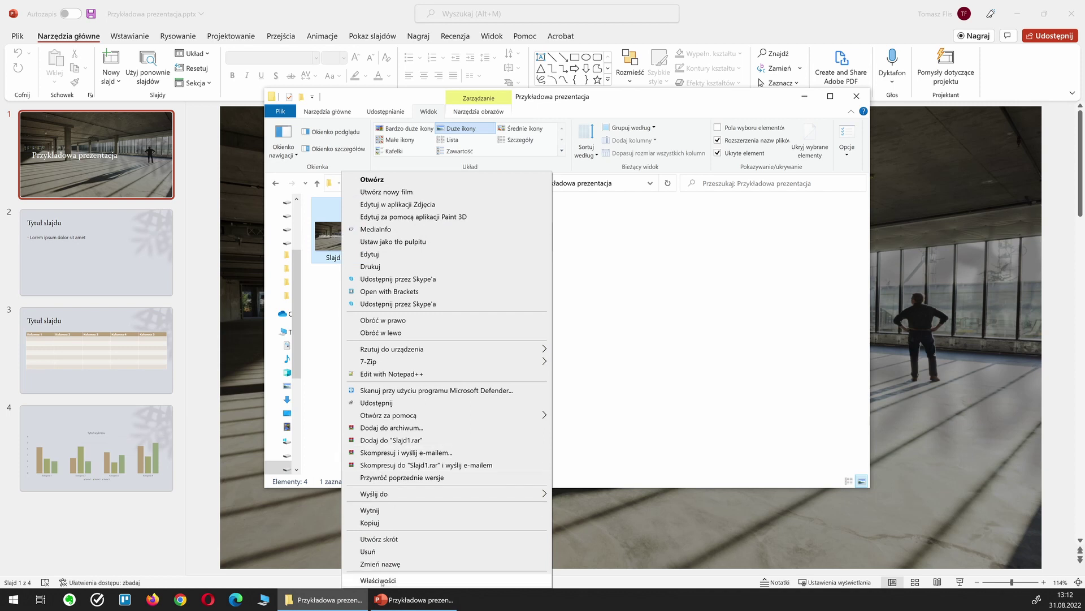
click(384, 580)
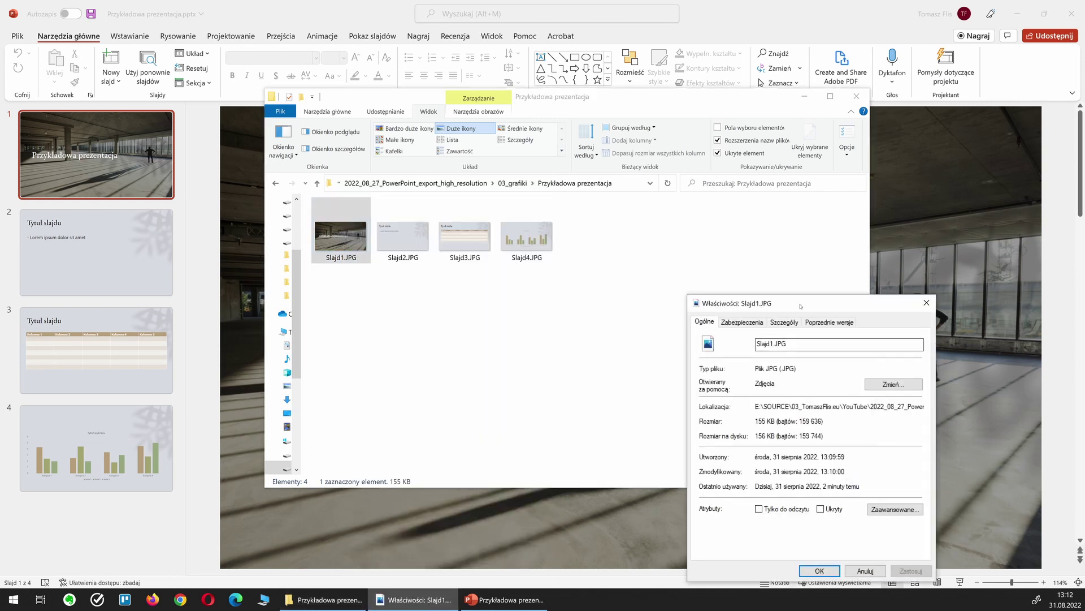
drag(803, 322, 704, 196)
click(688, 210)
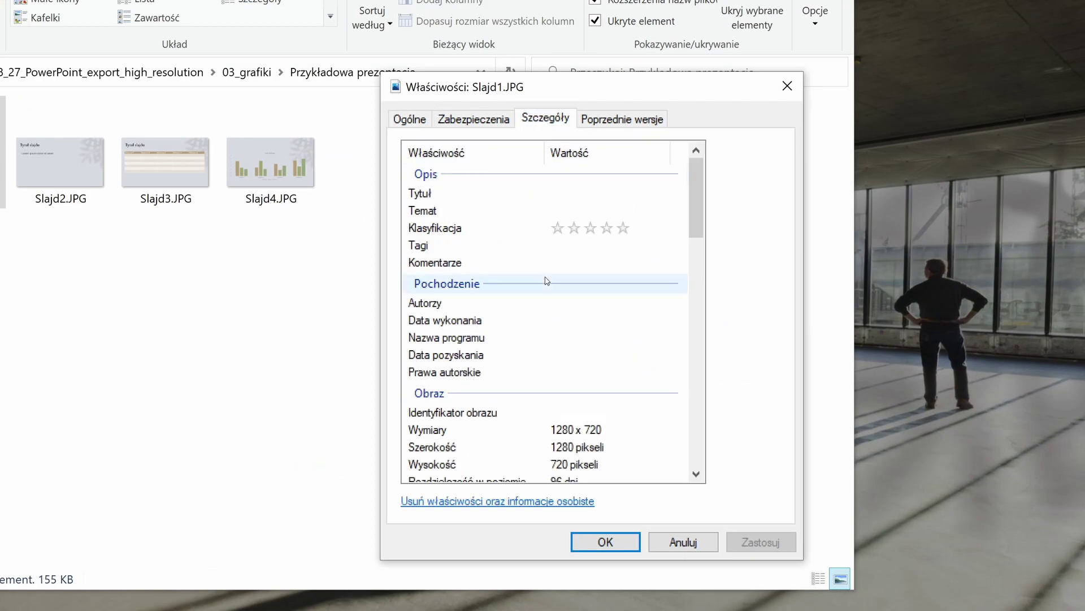
scroll(697, 355, down, 2)
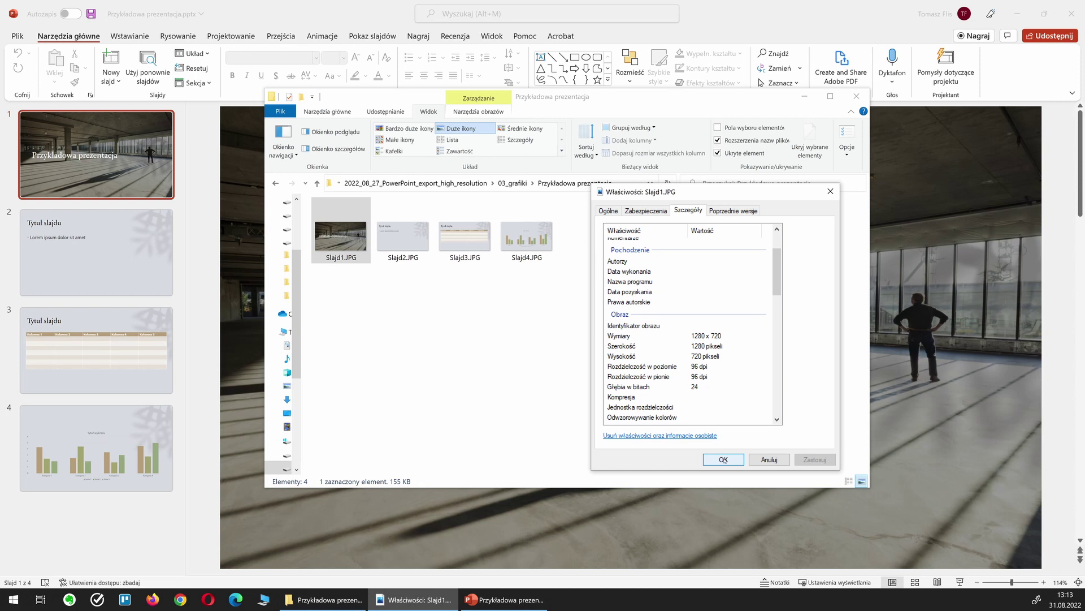
click(724, 459)
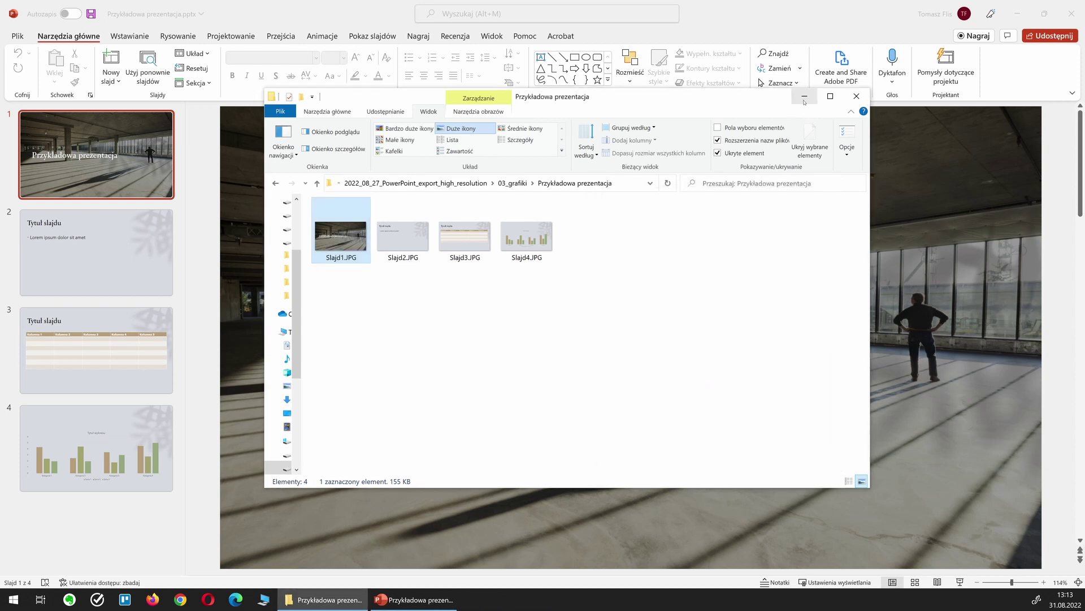
click(803, 97)
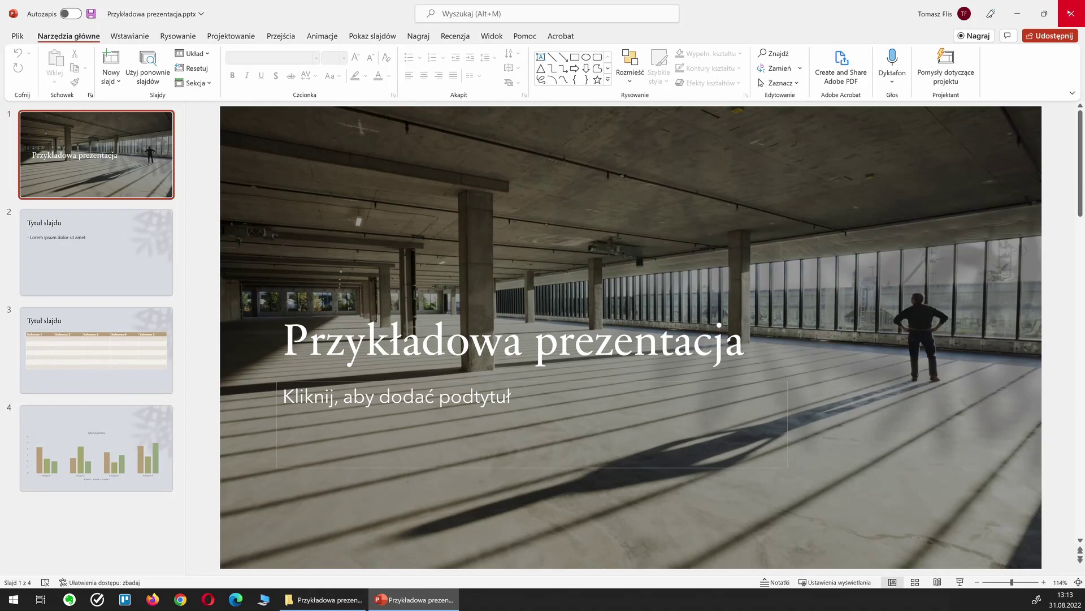
Search for regedit and launch Edytor rejestru.
click(2, 598)
text(regedit)
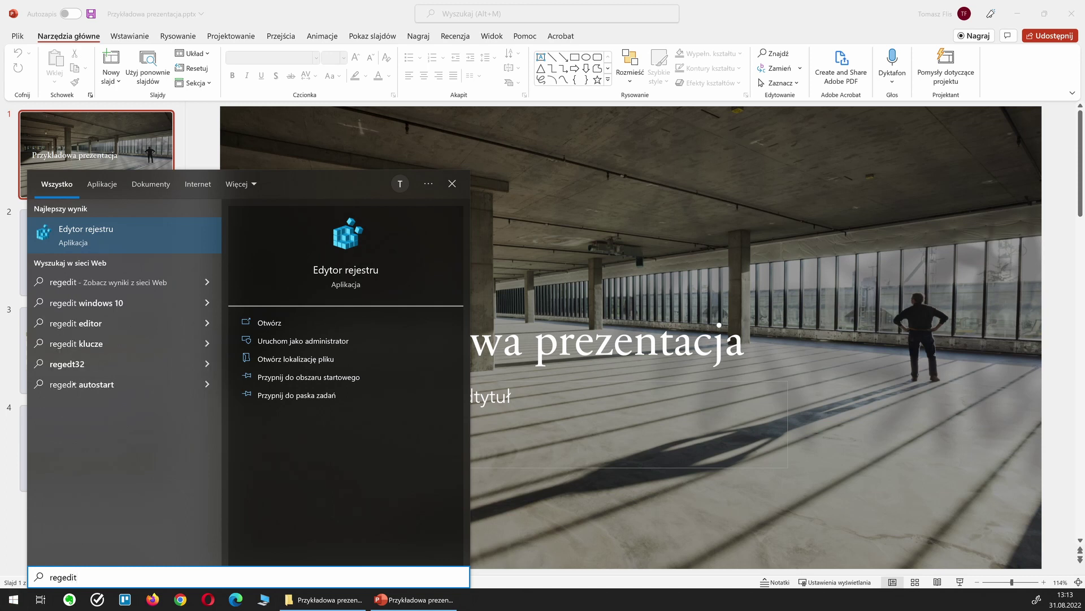
click(113, 237)
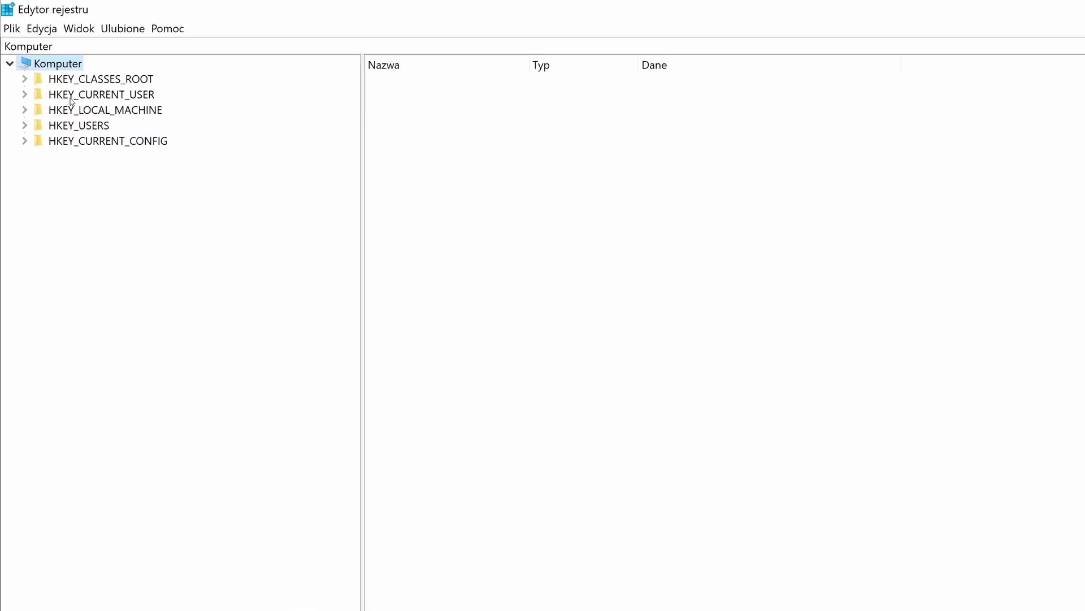
Expand HKEY_CURRENT_USER\SOFTWARE\Microsoft\Office in the registry tree.
click(24, 96)
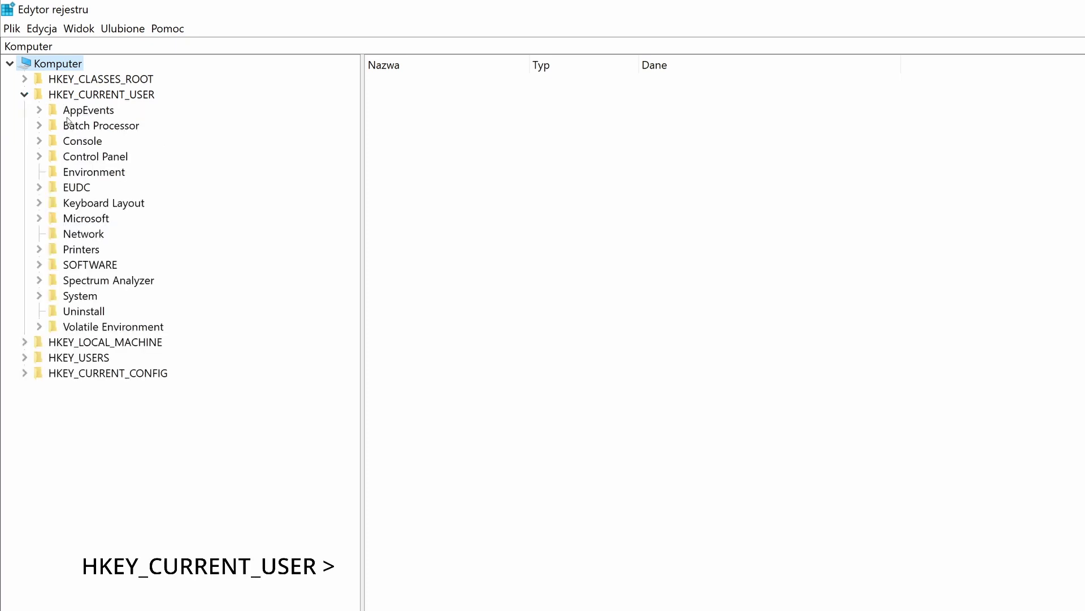
double_click(88, 267)
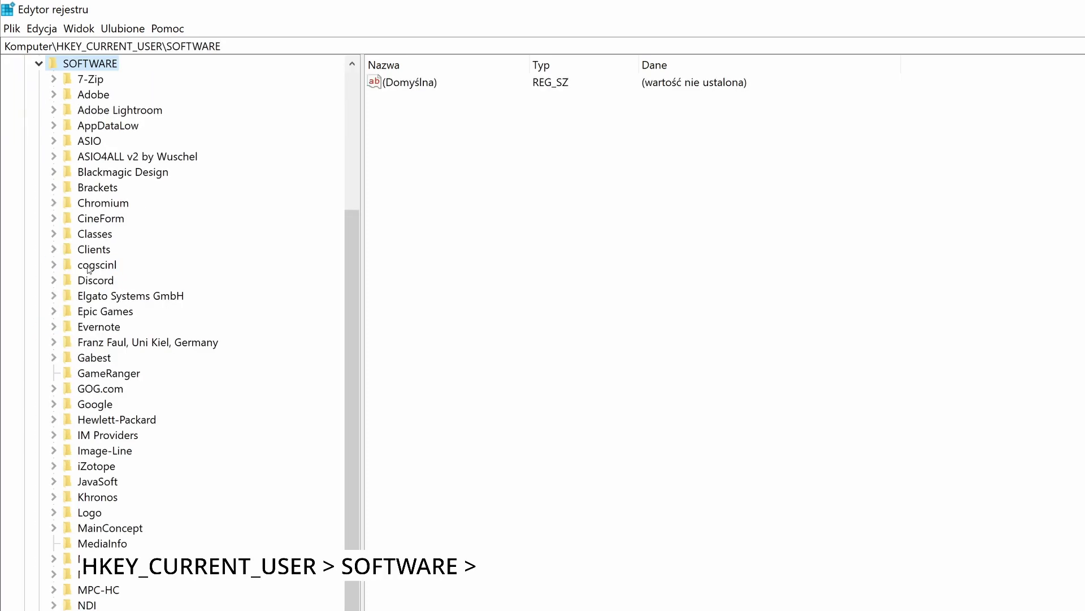
text(microsoft)
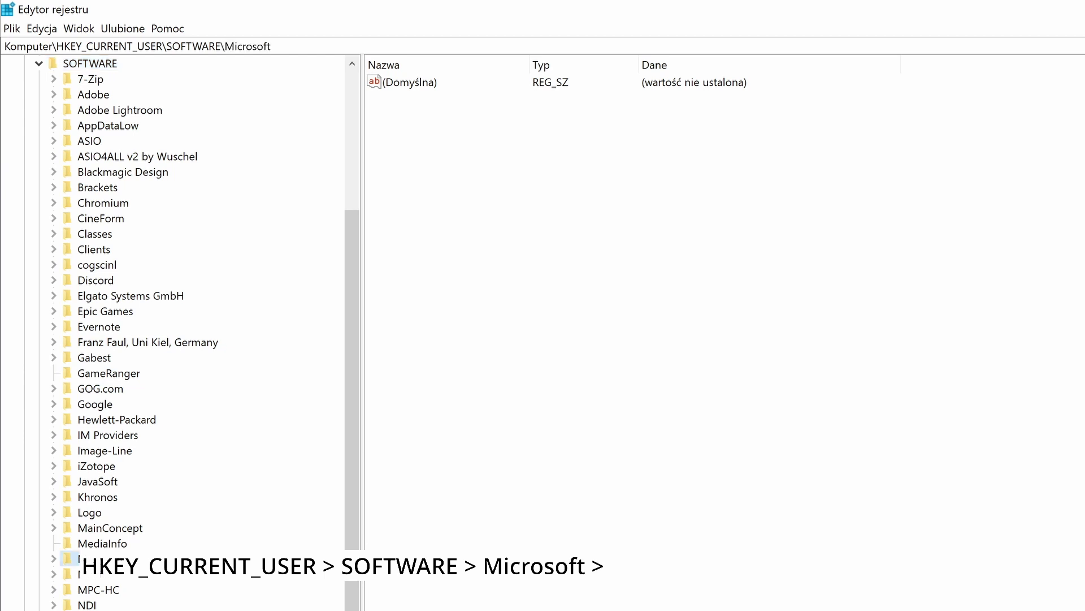
key(Right)
text(imemip)
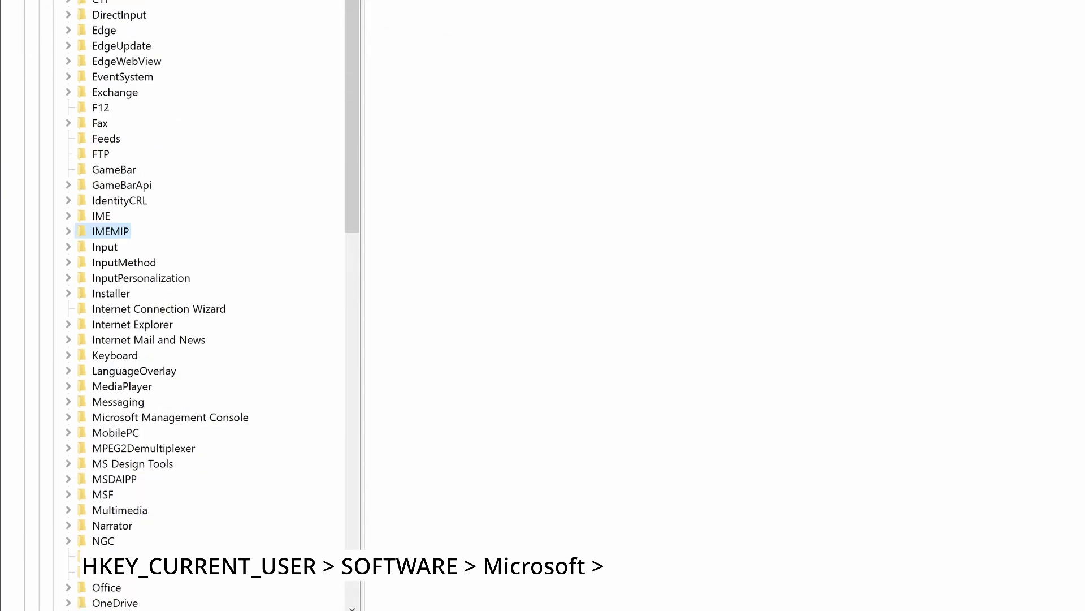
scroll(109, 358, down, 5)
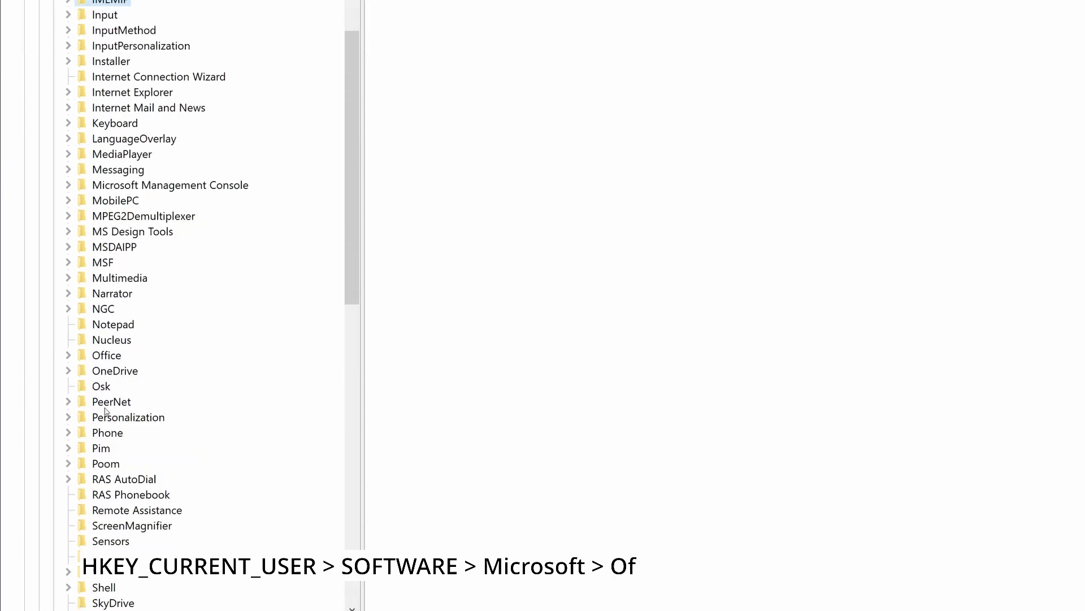
double_click(108, 357)
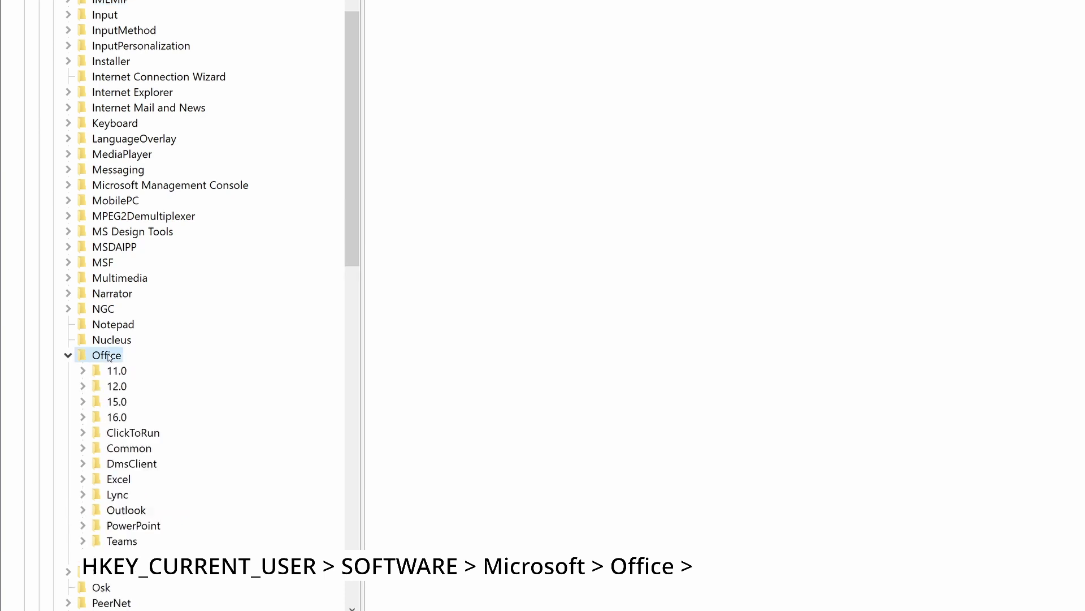
scroll(109, 357, down, 4)
scroll(110, 345, down, 1)
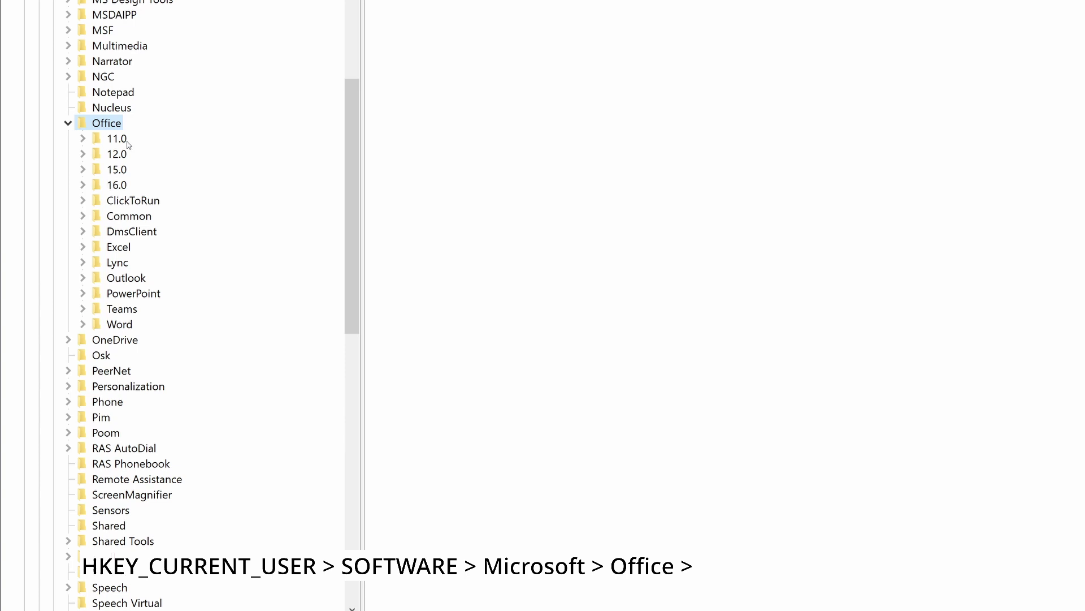
Expand Office 16.0\PowerPoint and select its Options key.
click(83, 139)
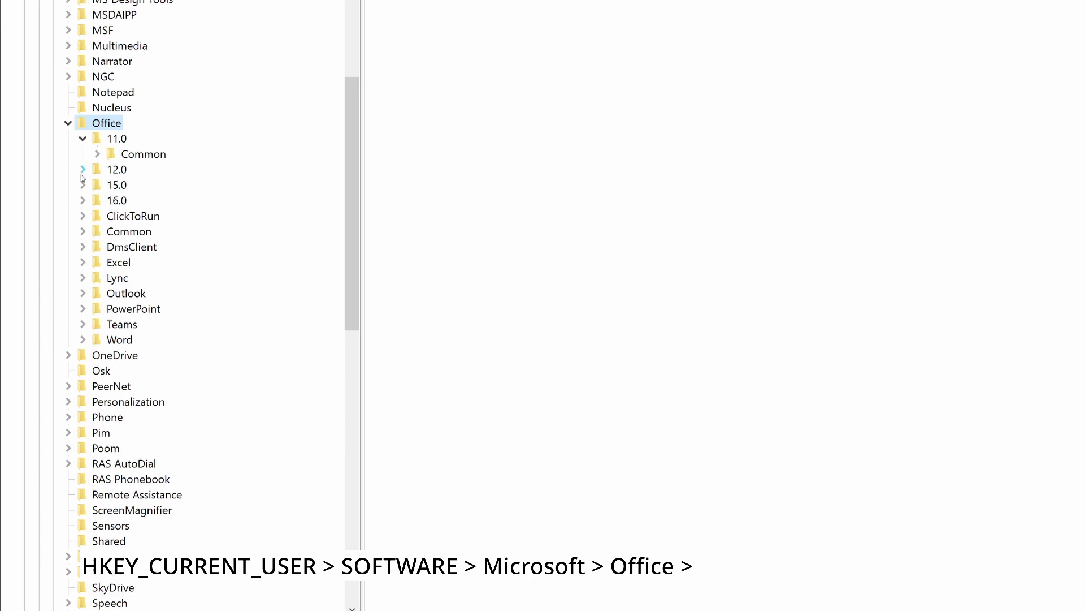
click(83, 169)
click(83, 216)
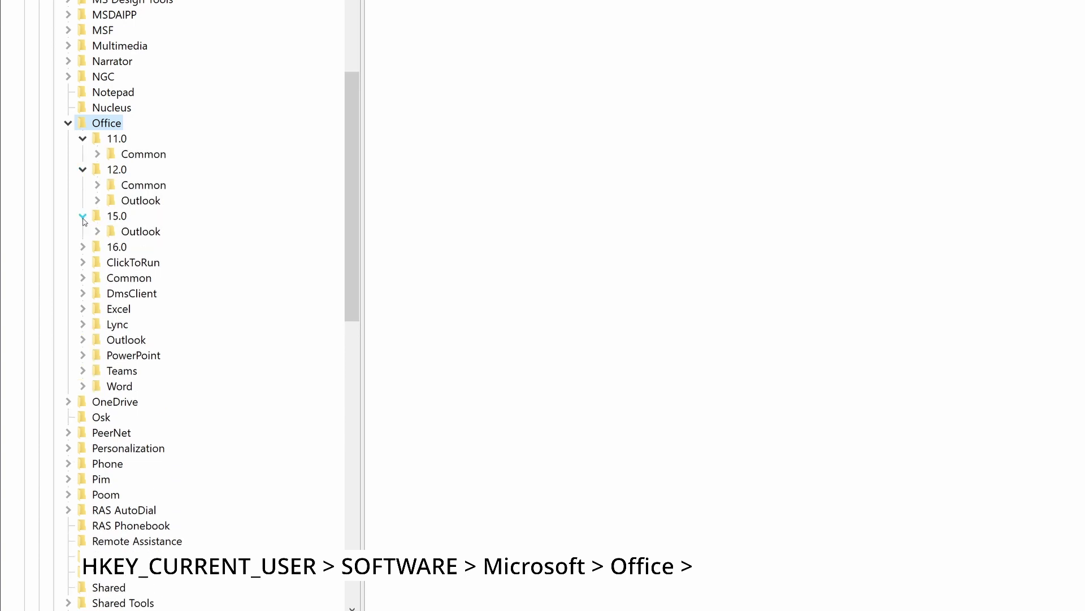
click(82, 249)
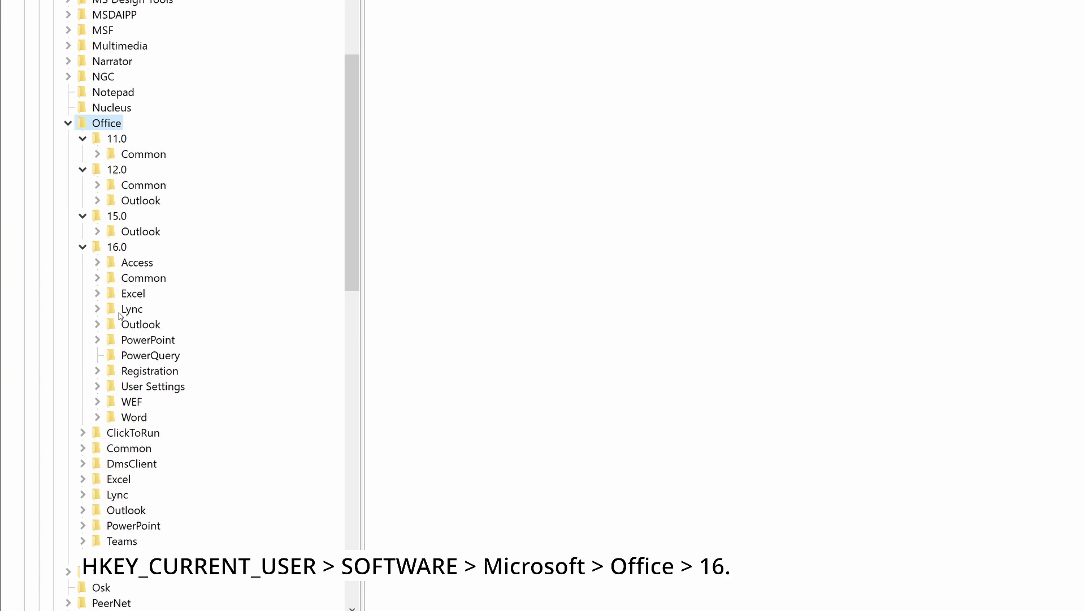
click(138, 345)
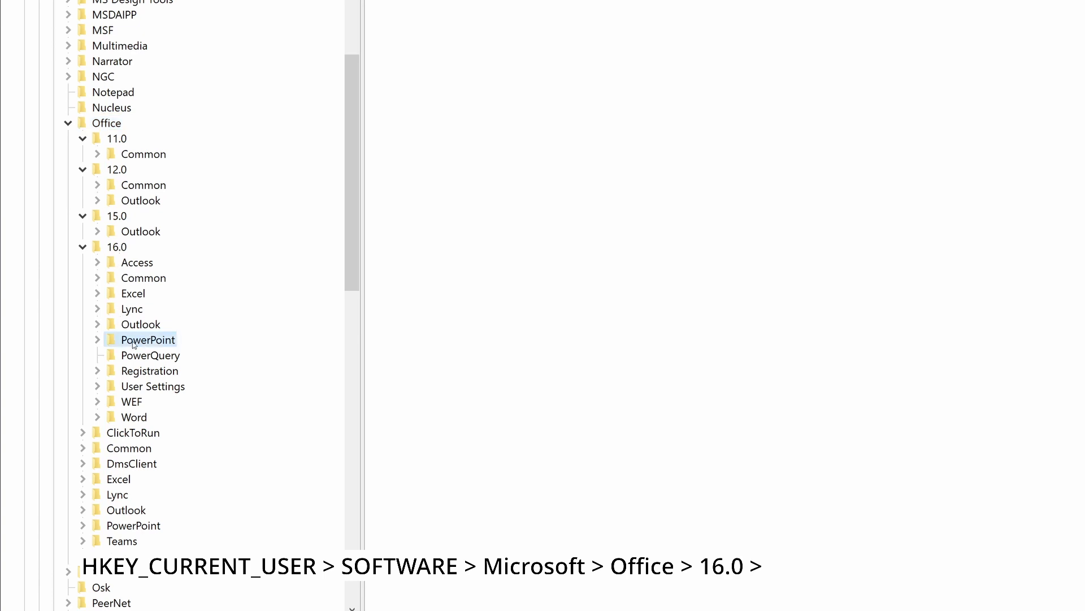
double_click(133, 345)
scroll(136, 316, down, 4)
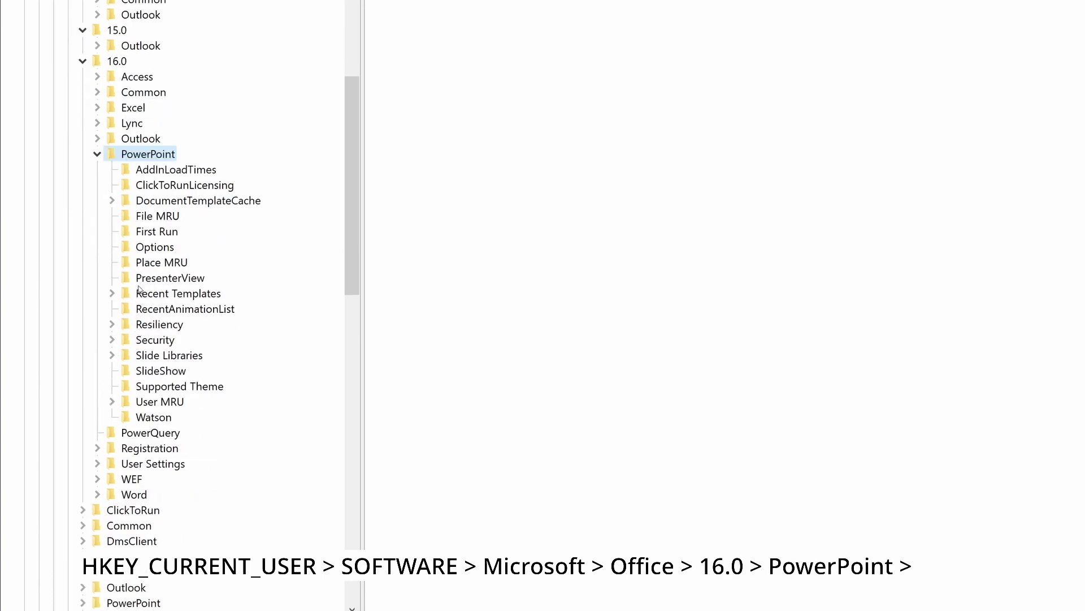
click(149, 249)
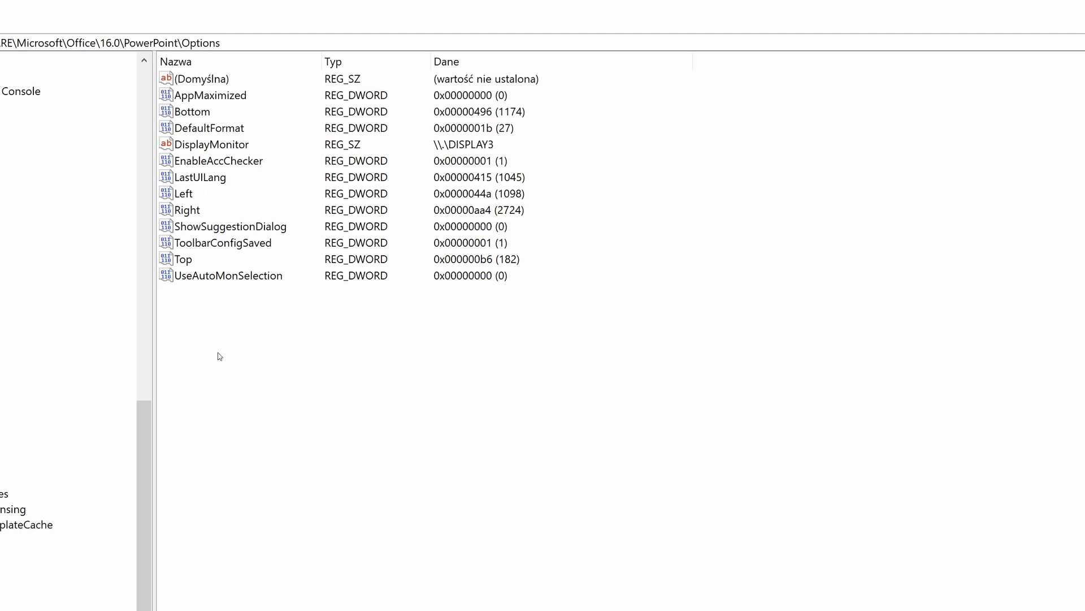
Add a new 32-bit DWORD value named ExportBitmapResolution to the Options key.
right_click(224, 333)
mouse_move(263, 344)
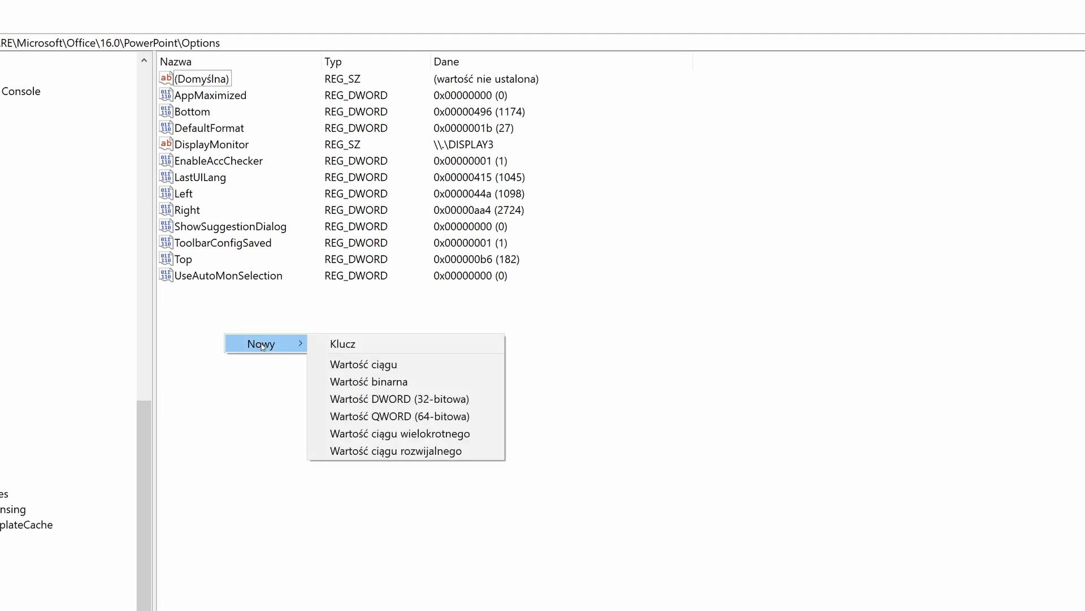
click(388, 401)
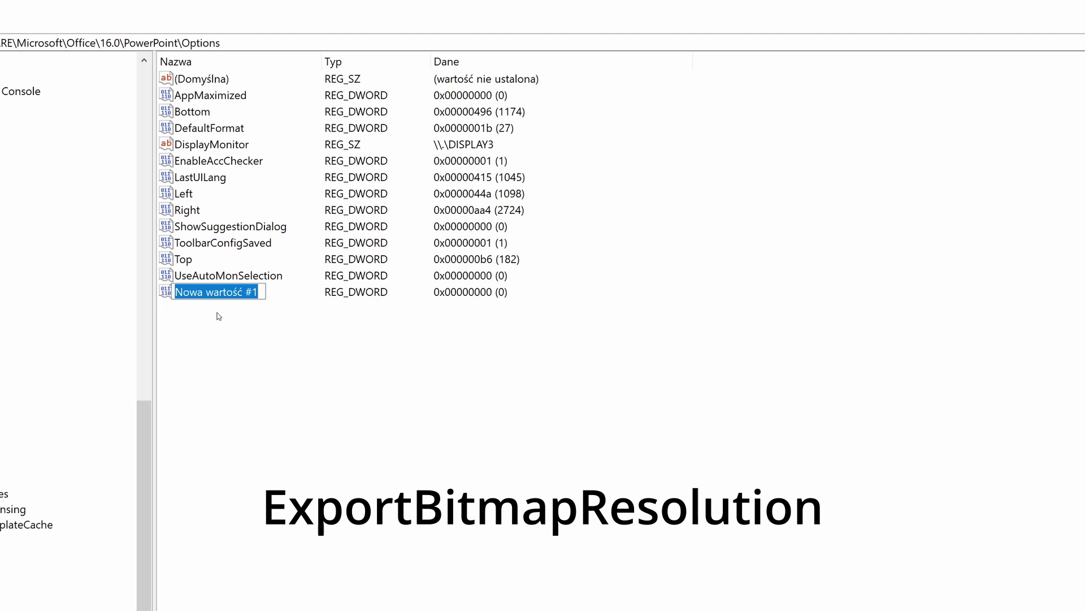
text(ExportBitmapResolution)
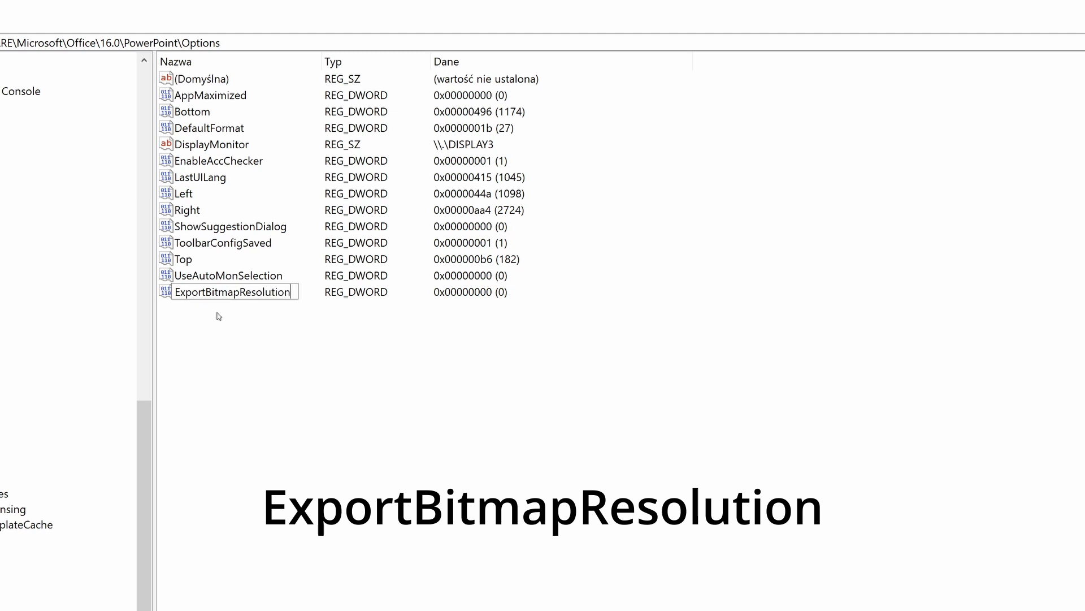
key(Return)
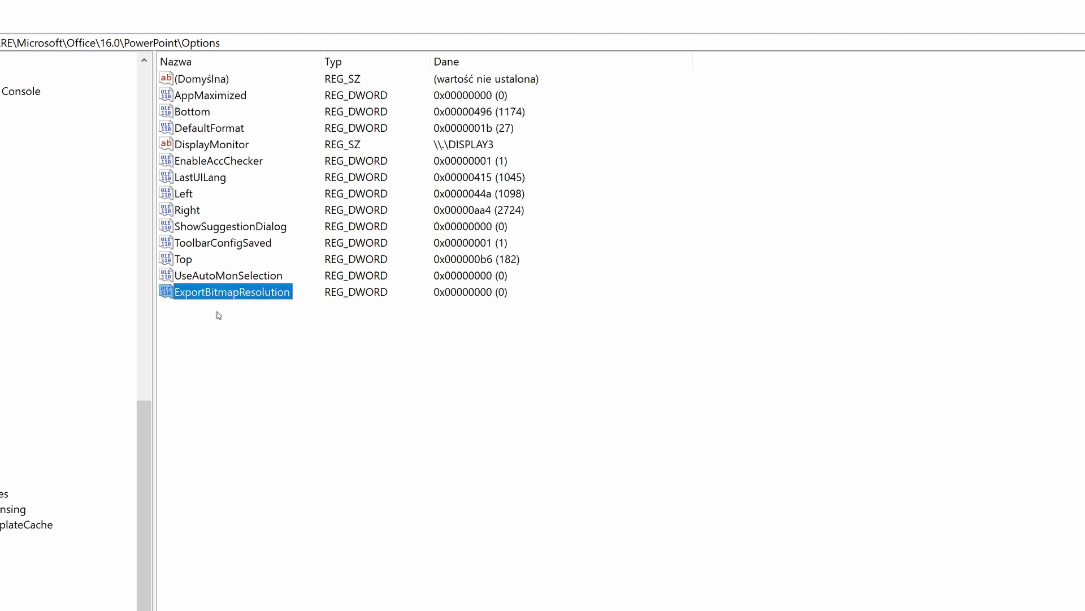
Set ExportBitmapResolution to decimal 300, then close Registry Editor.
double_click(228, 292)
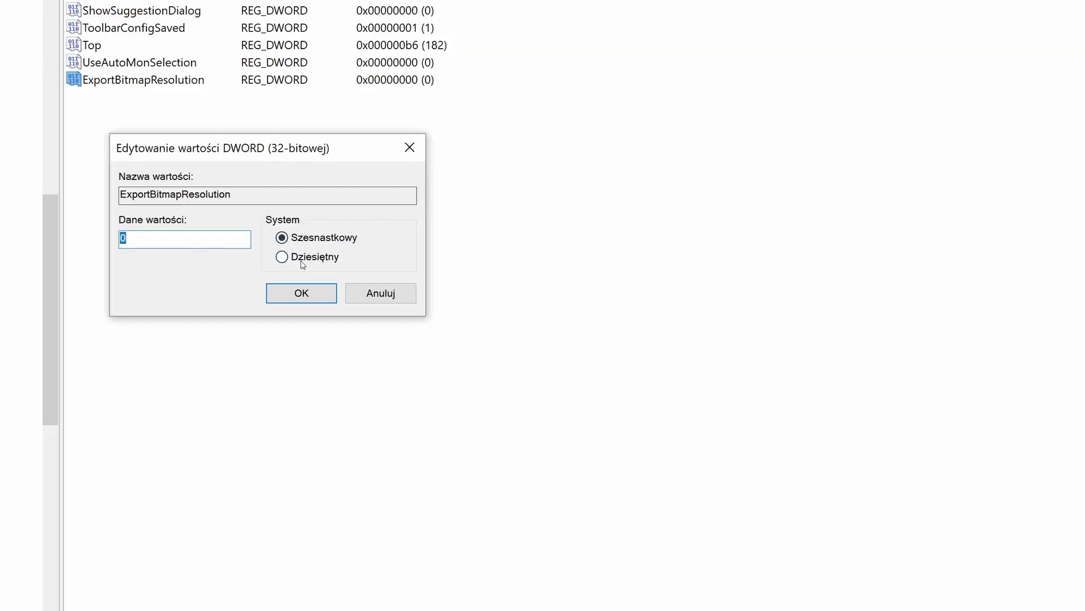
click(295, 258)
drag(198, 236, 102, 235)
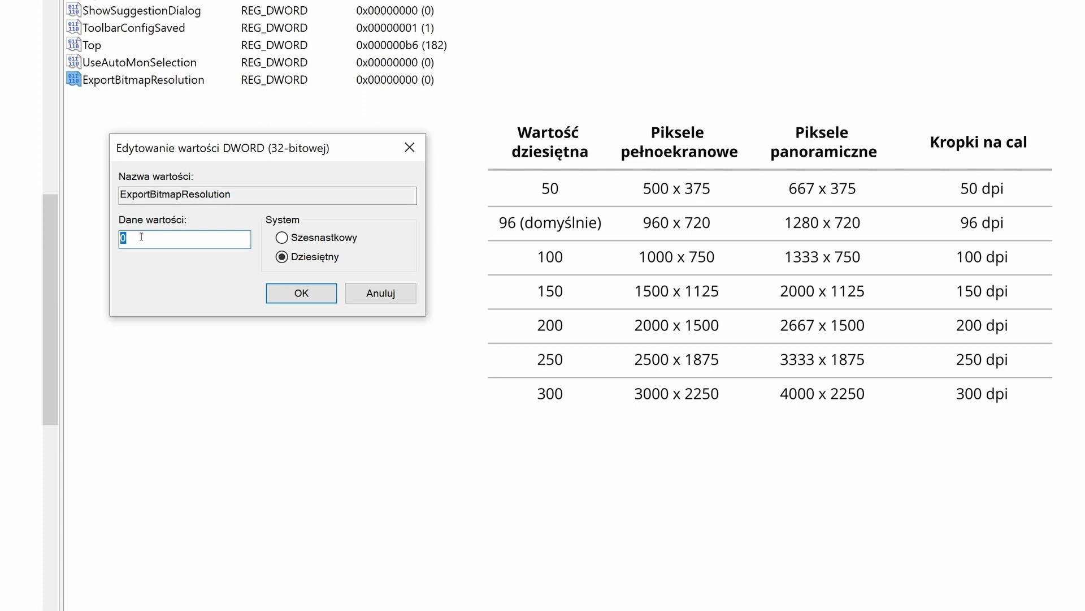
text(300)
click(302, 293)
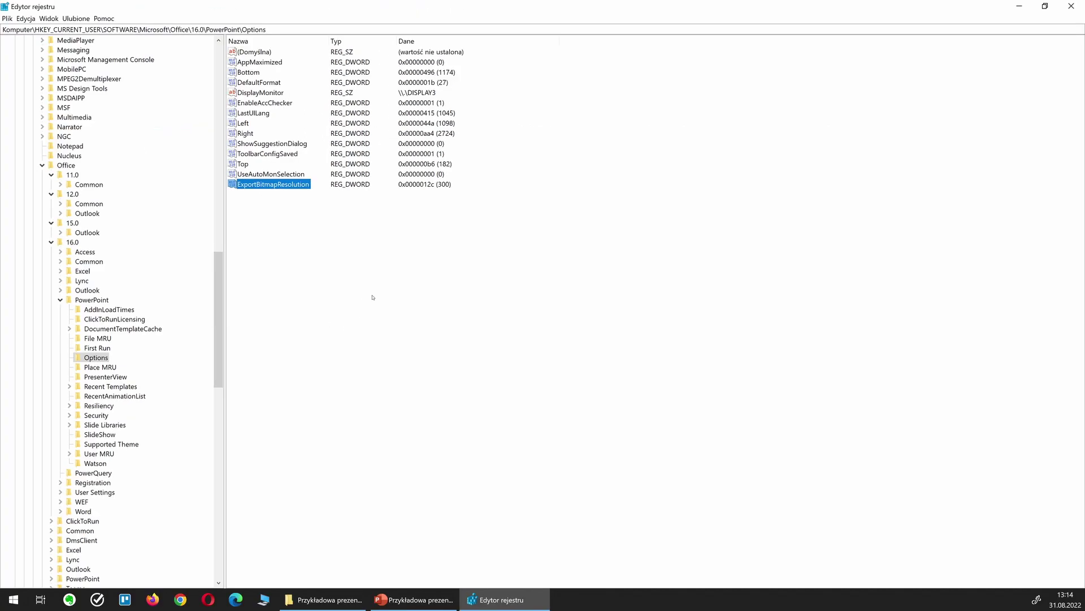
click(1070, 7)
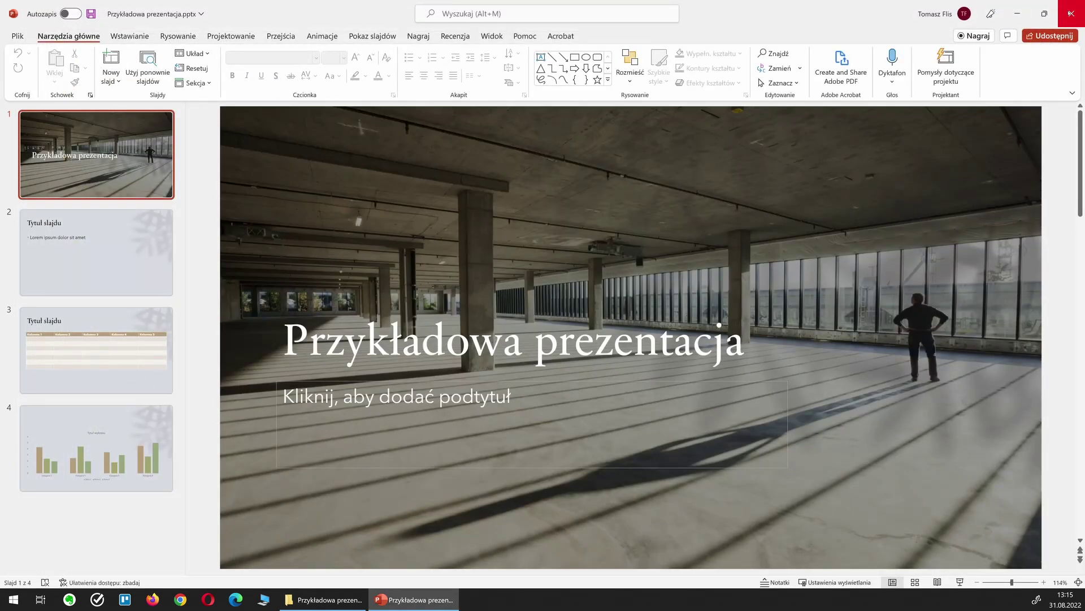
Restart PowerPoint by closing it and reopening Przykładowa prezentacja.pptx from 03_grafiki.
click(1070, 13)
click(559, 323)
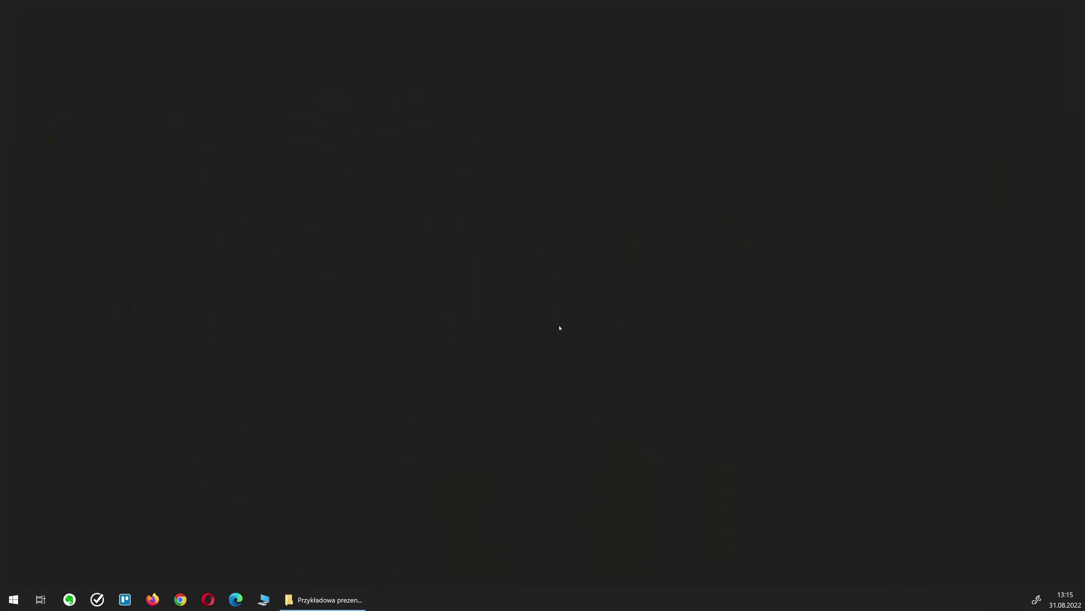
key(BackSpace)
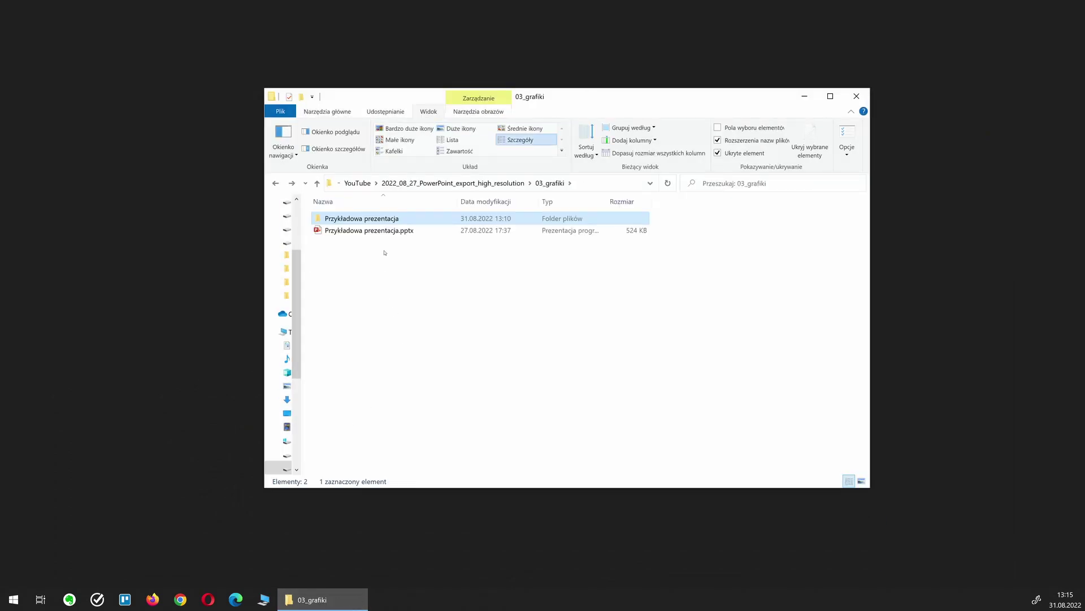
double_click(384, 230)
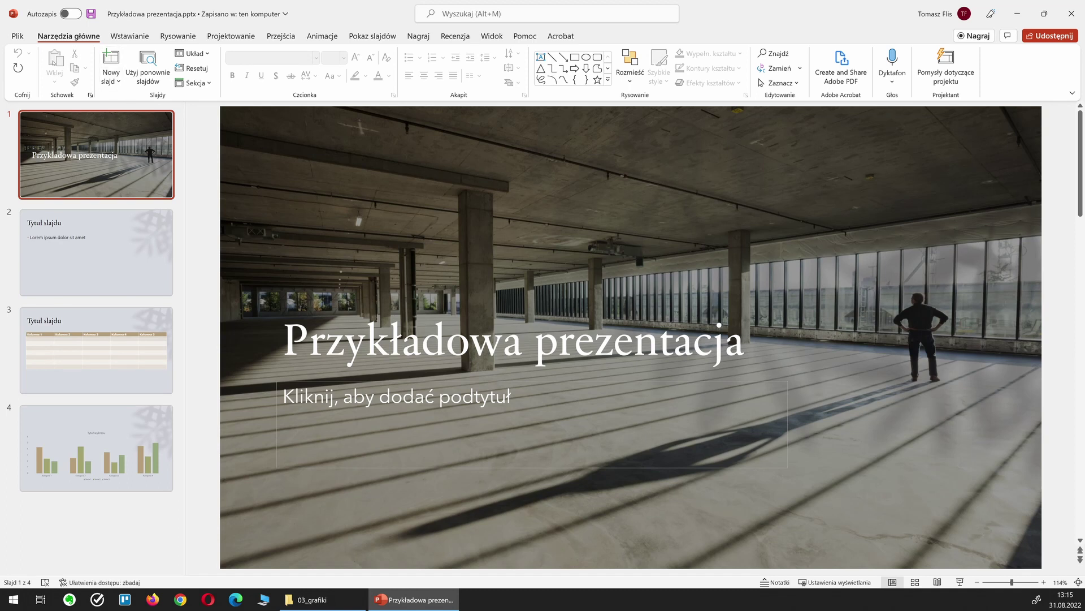
Set up a Format JPEG export named Przykładowa prezentacja-HQ.jpg via Eksportuj > Zmień typ pliku.
click(19, 35)
click(36, 285)
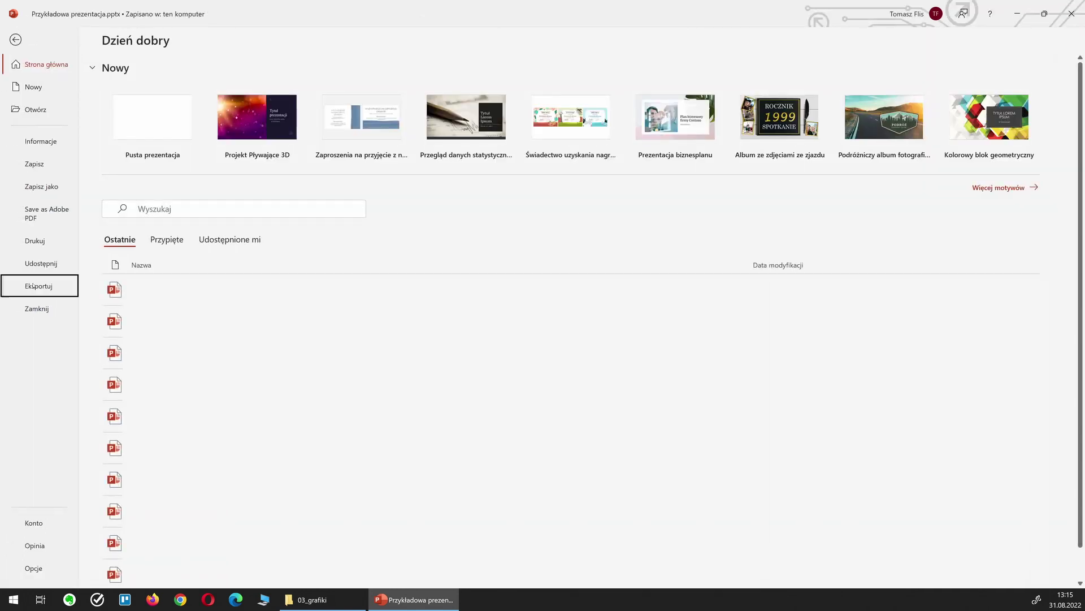
click(142, 284)
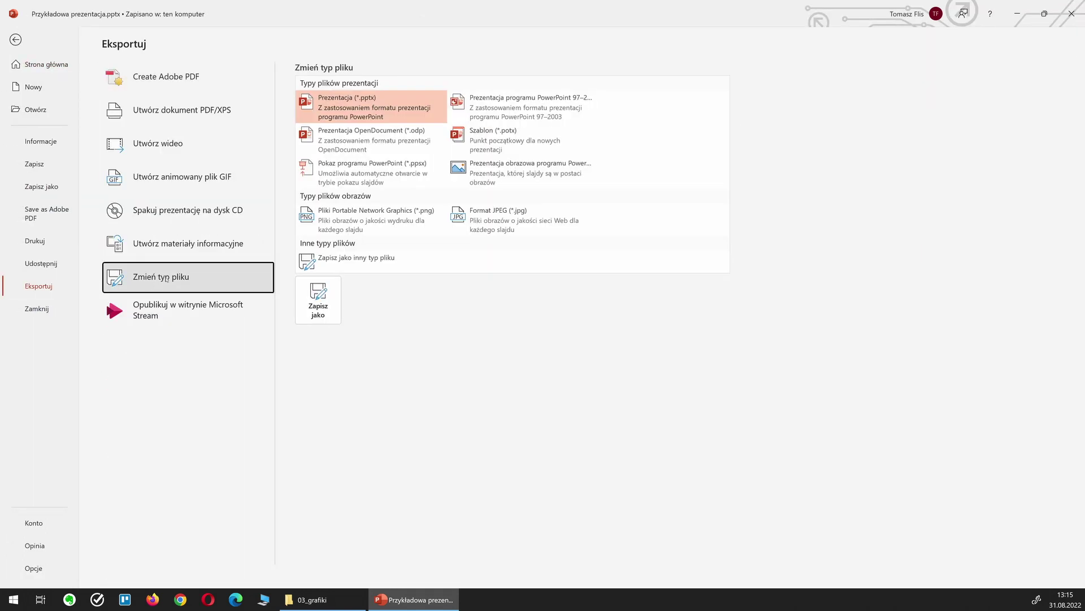
click(498, 220)
click(319, 299)
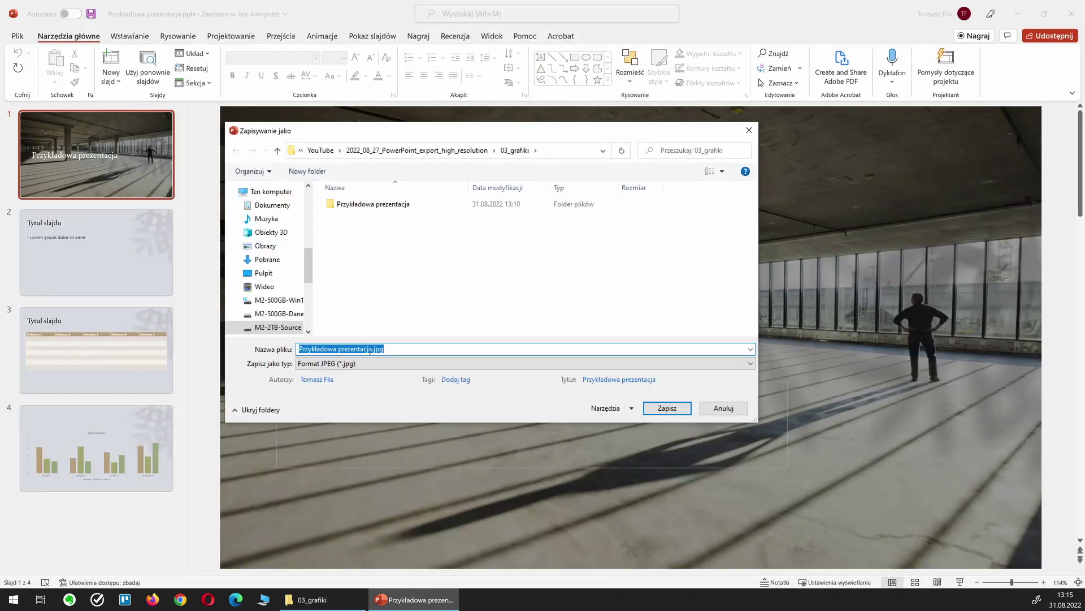
click(369, 351)
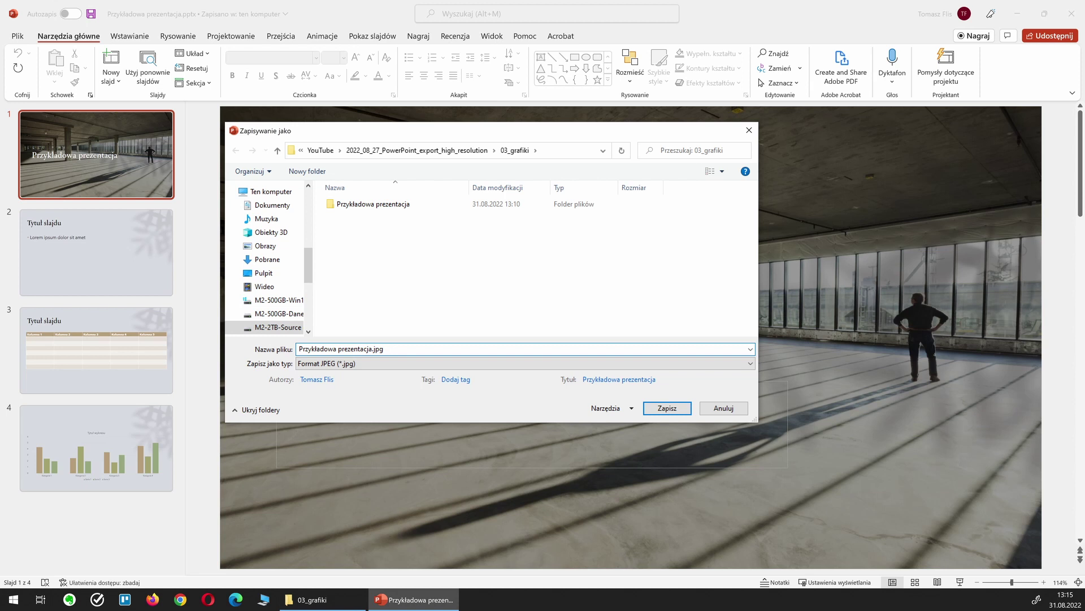
text(-HQ)
Save every slide into the Przykładowa prezentacja-HQ folder and bring 03_grafiki forward.
click(668, 409)
click(457, 331)
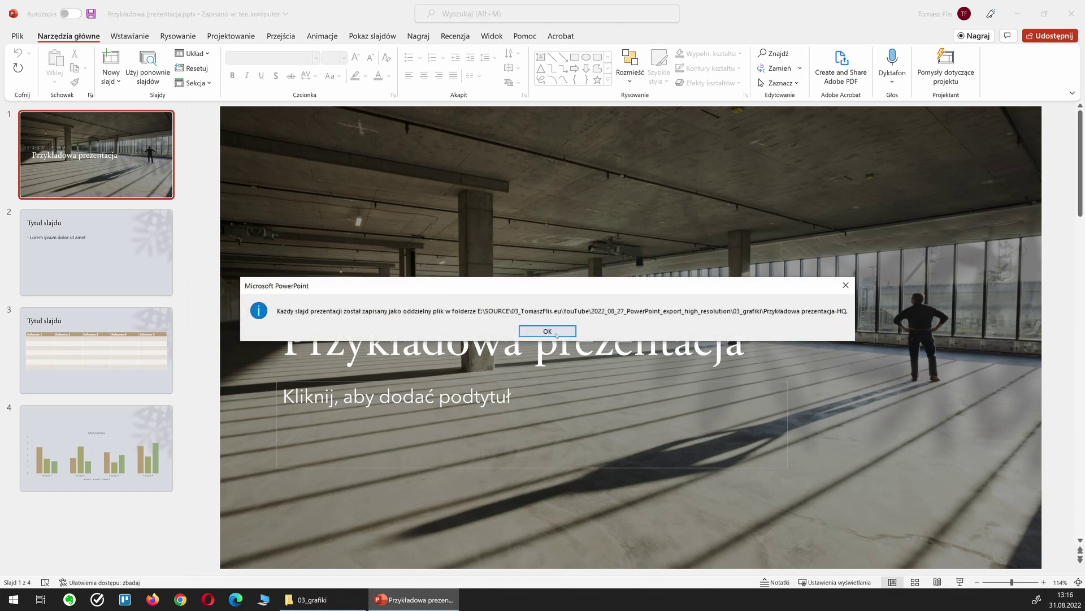
click(542, 330)
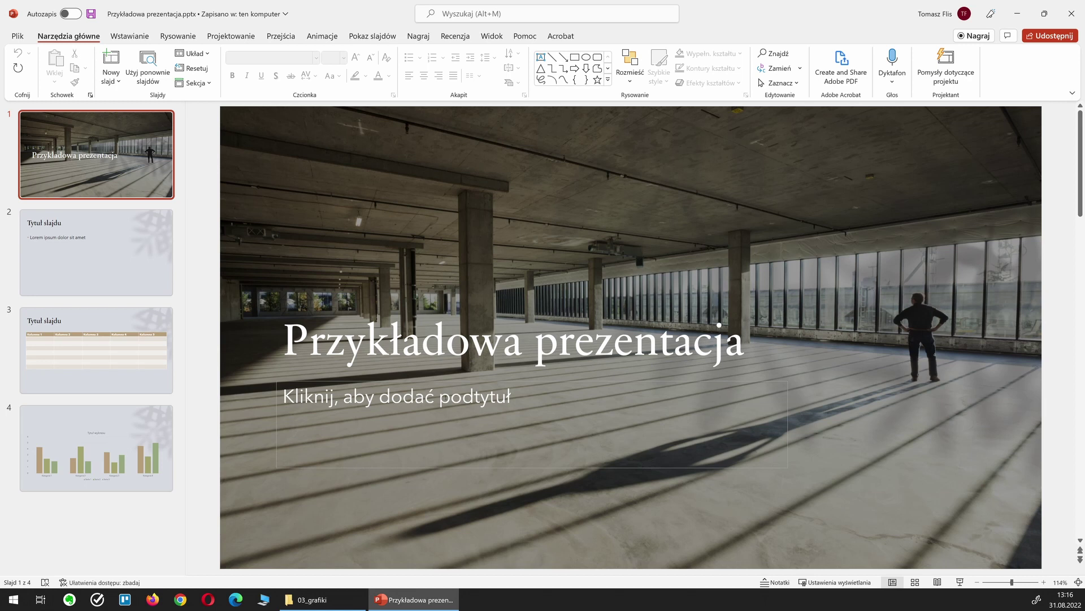
click(312, 599)
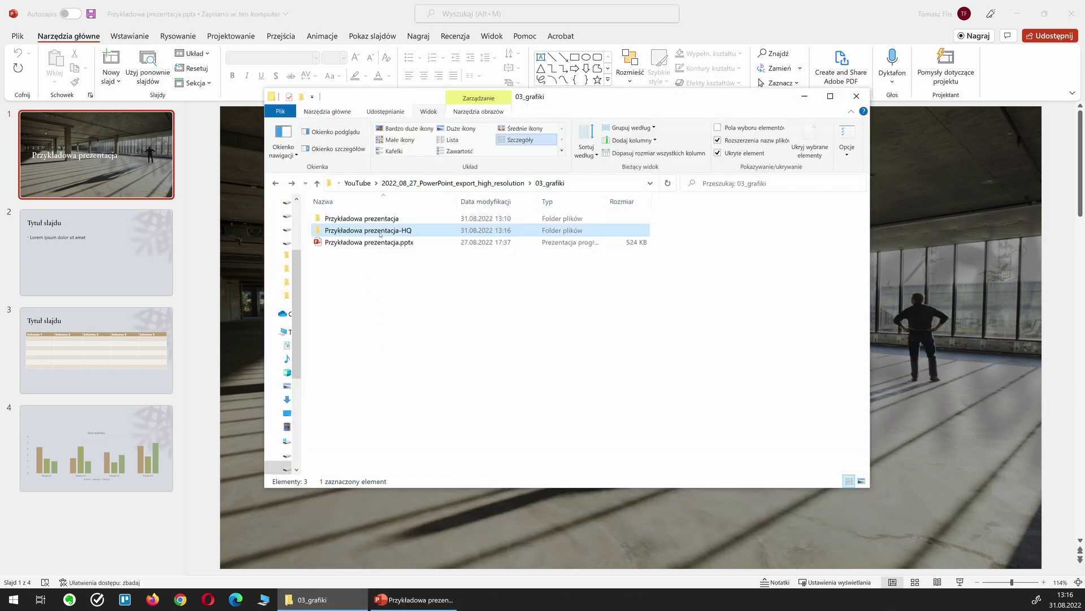
In the Przykładowa prezentacja-HQ folder, check Slajd1.JPG's details show 4000 x 2250 pixels at 300 dpi.
double_click(421, 234)
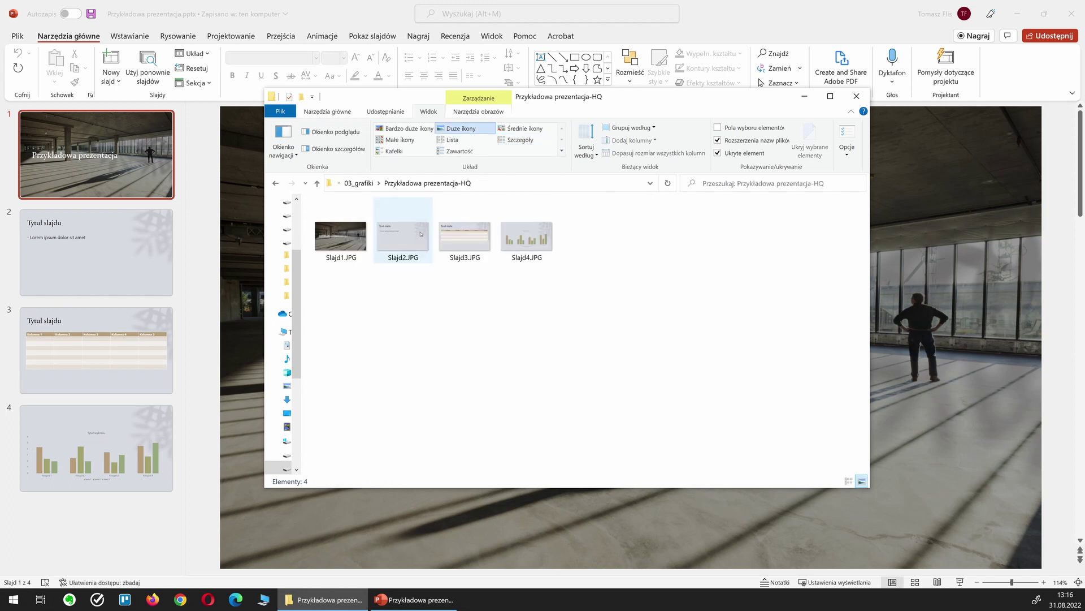
click(345, 238)
right_click(353, 238)
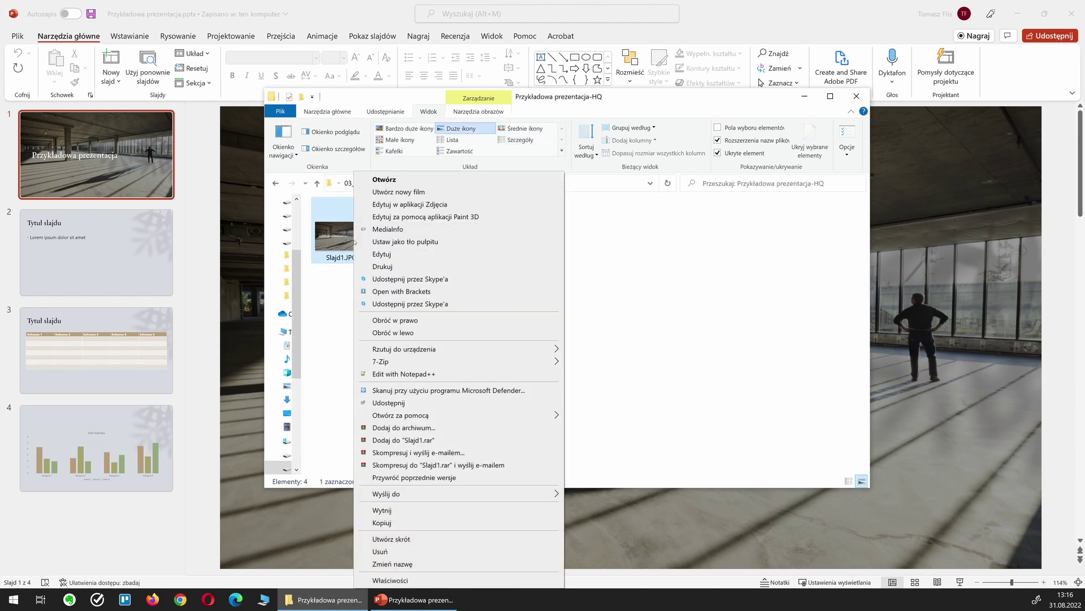
click(390, 580)
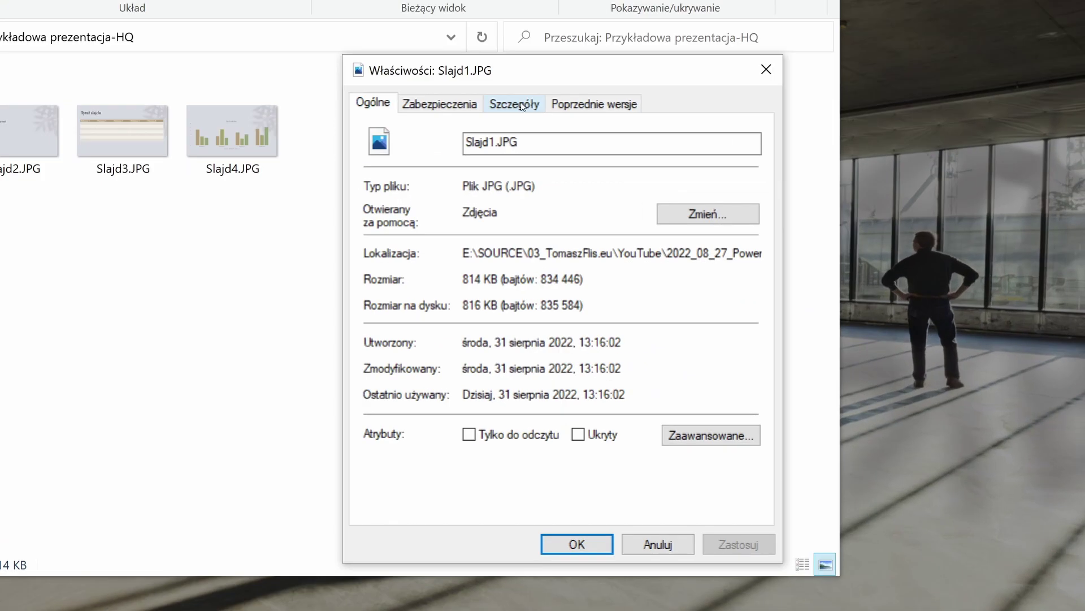
click(686, 220)
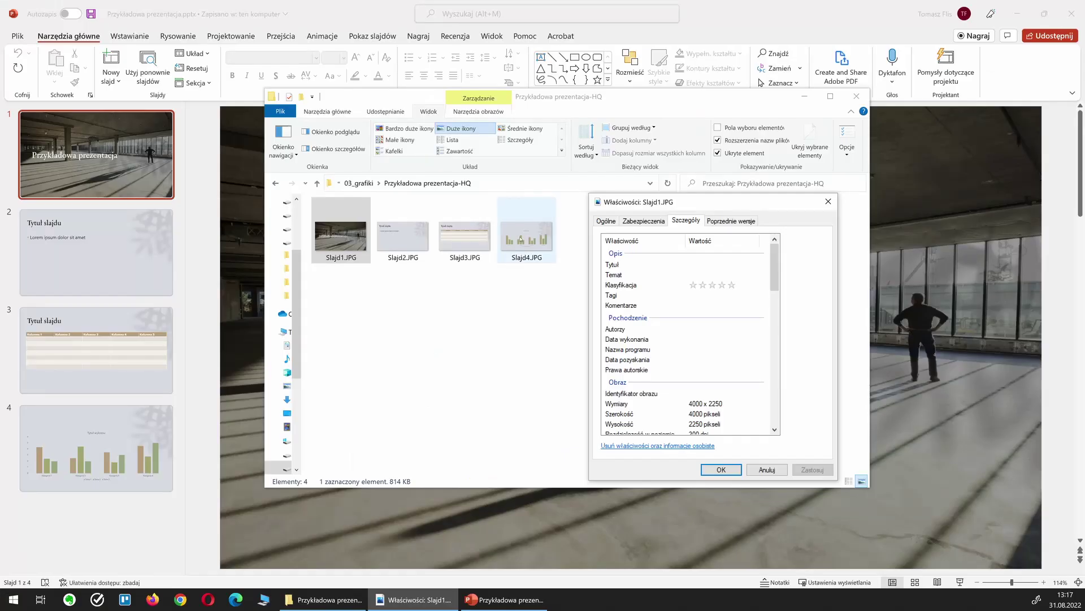
click(521, 241)
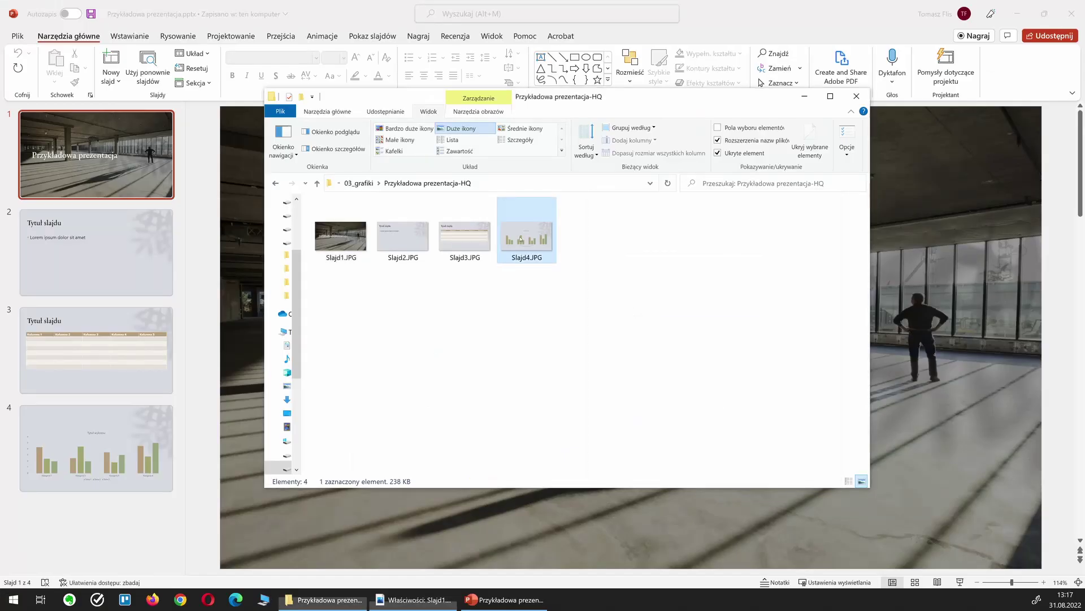
double_click(520, 239)
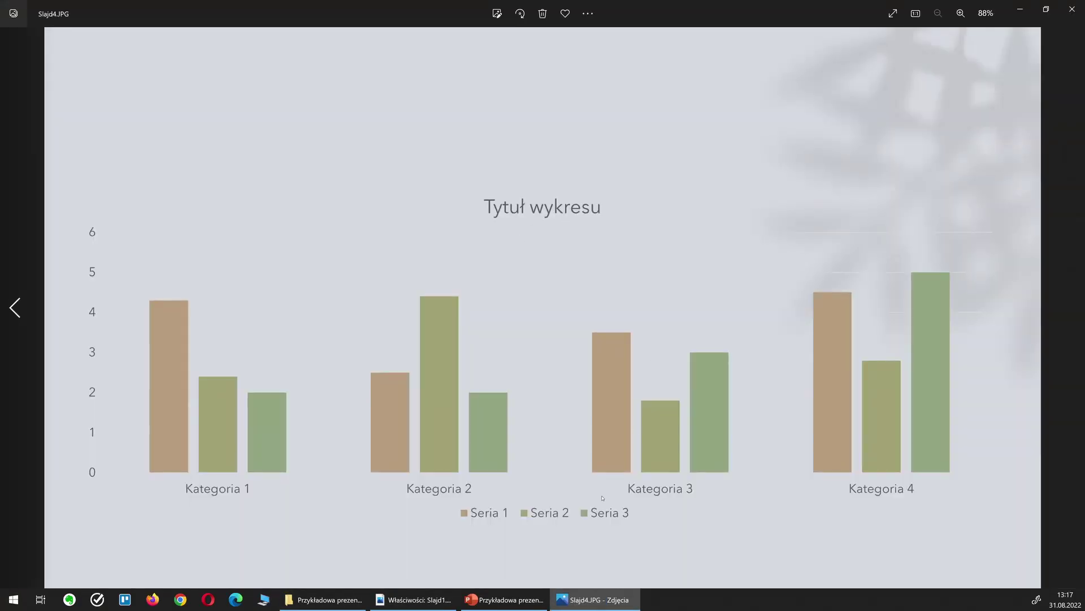
scroll(603, 497, up, 3)
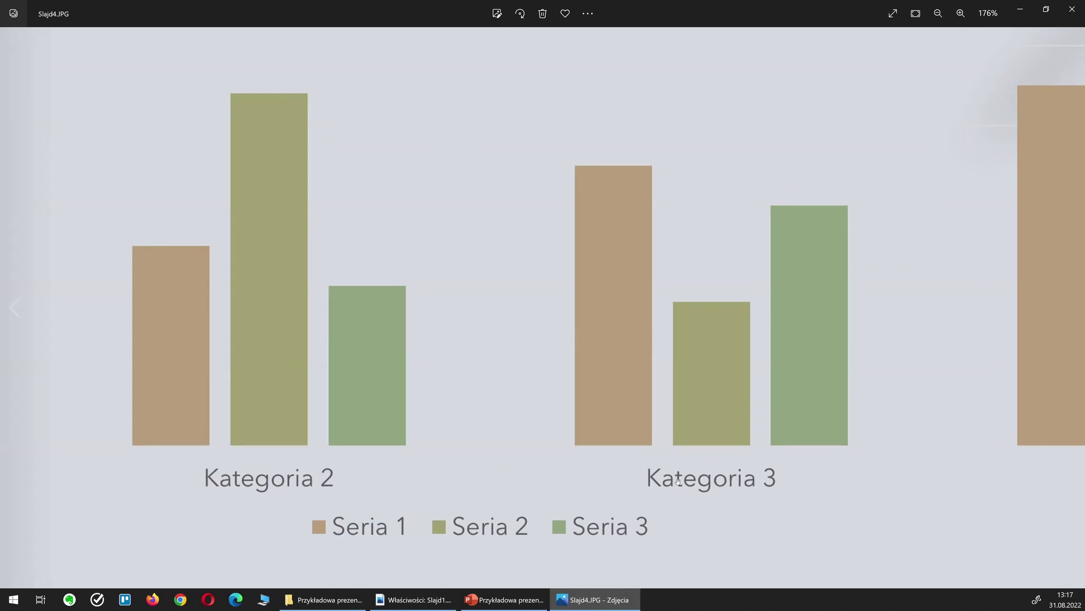
drag(670, 496, 651, 445)
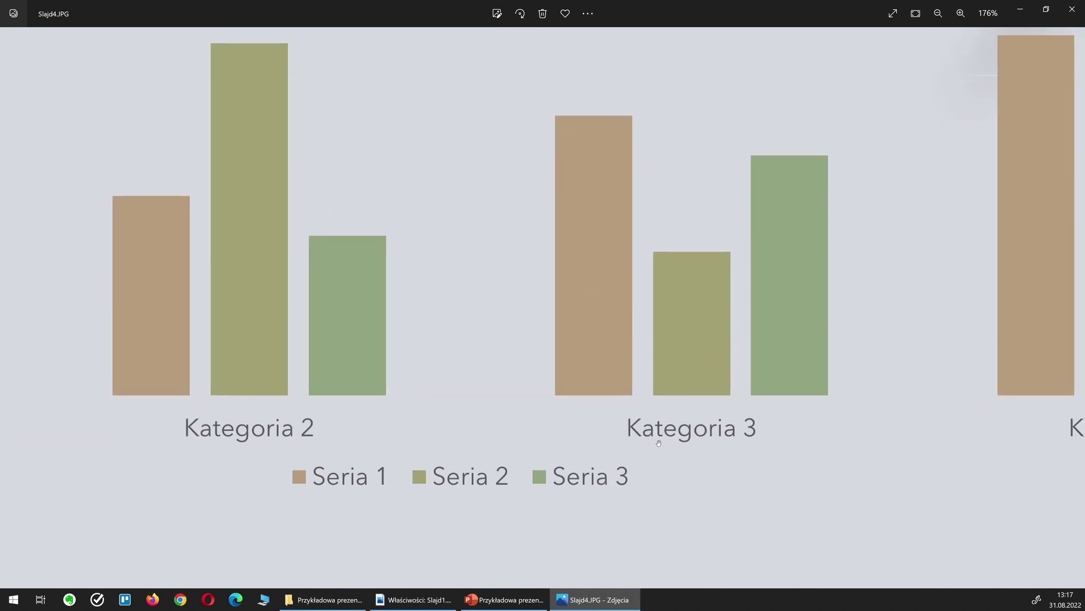
scroll(659, 443, down, 3)
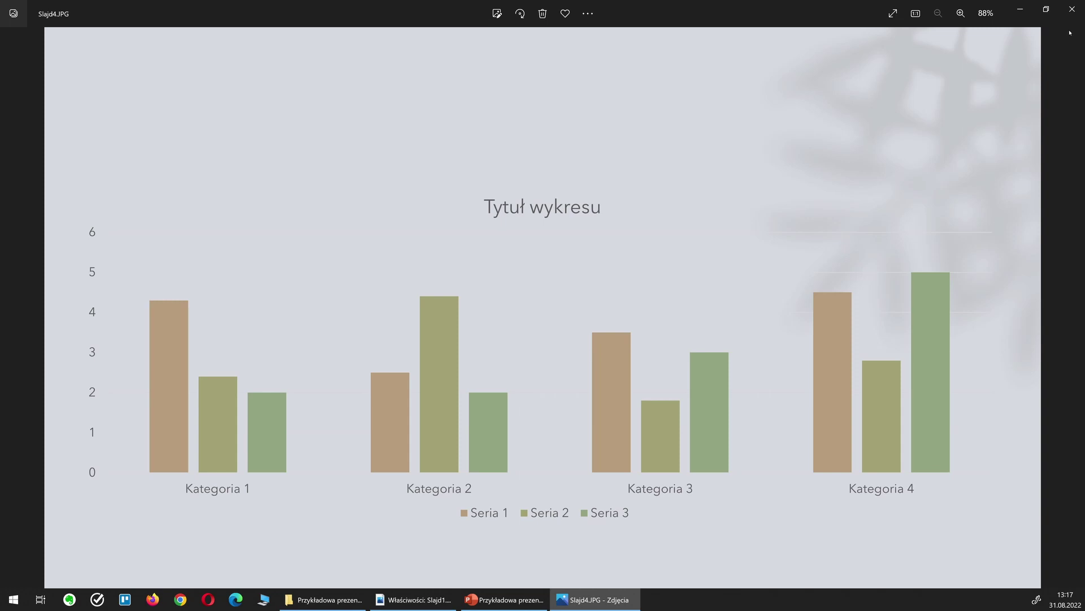
click(1072, 9)
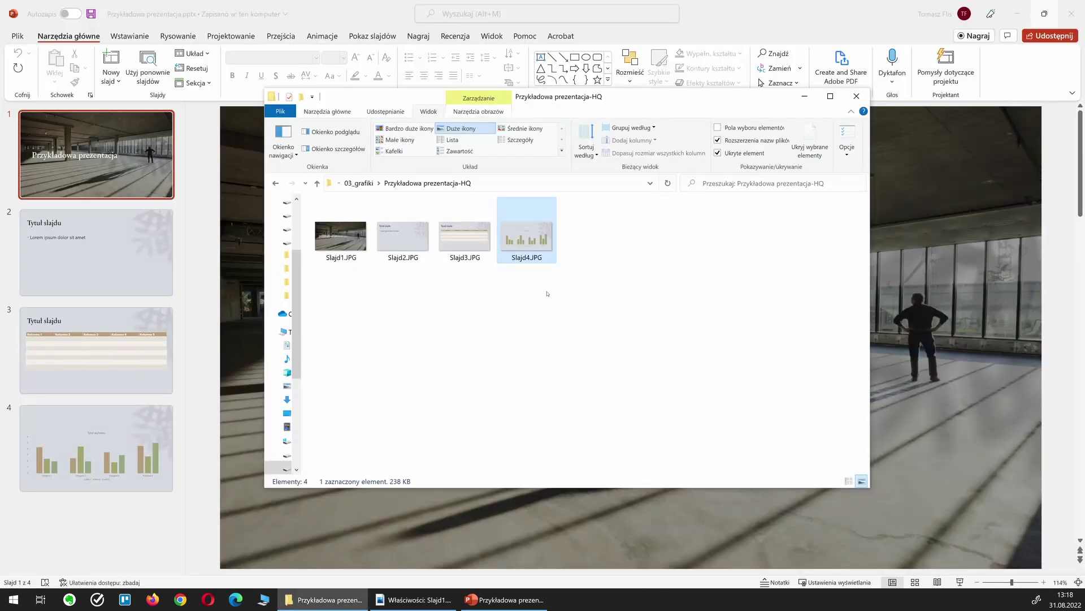